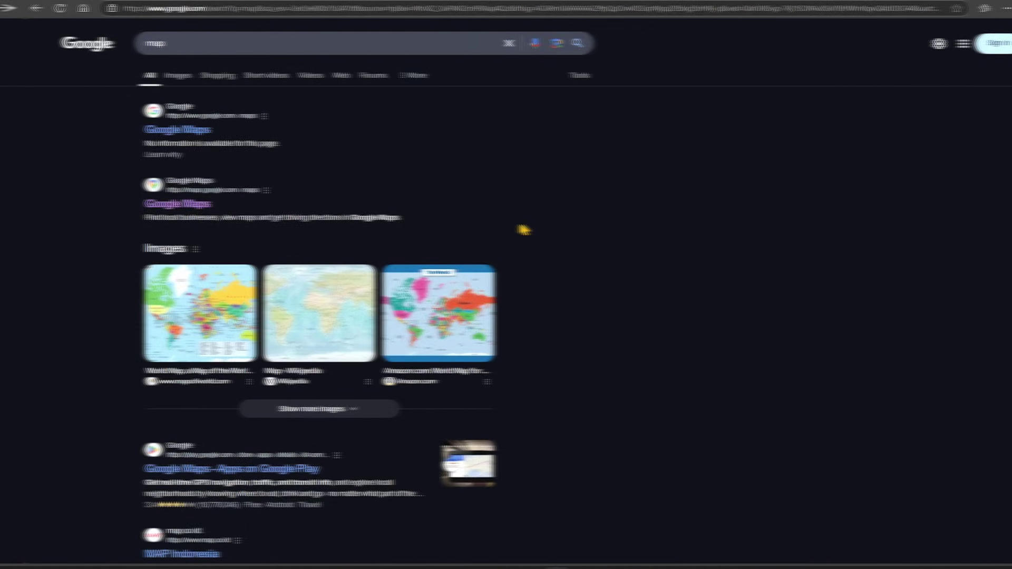
# Step: Open Google Maps from the search results and look up Thung Nai
pyautogui.click(152, 203)
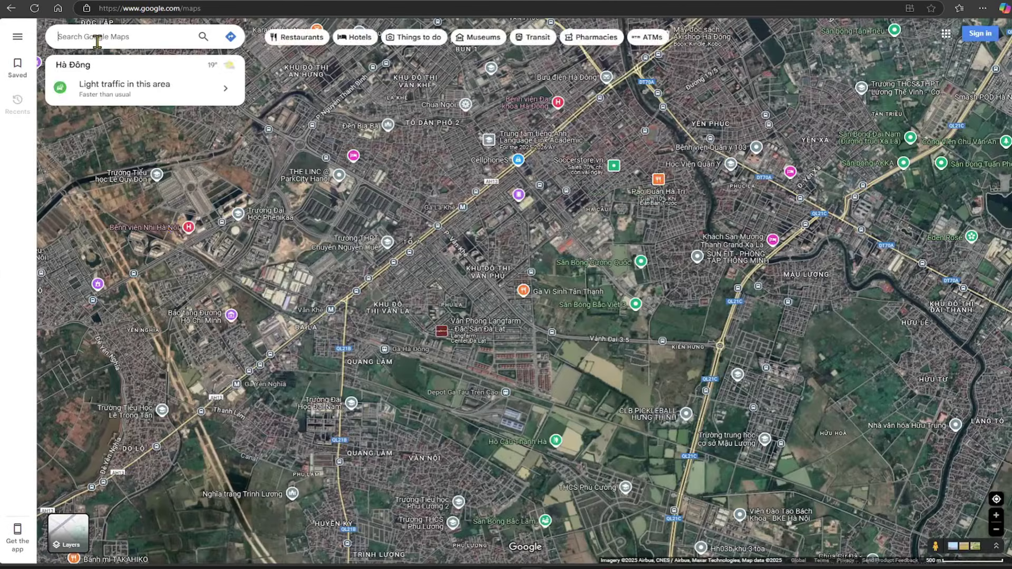
pyautogui.write('thung nai')
pyautogui.press('Return')
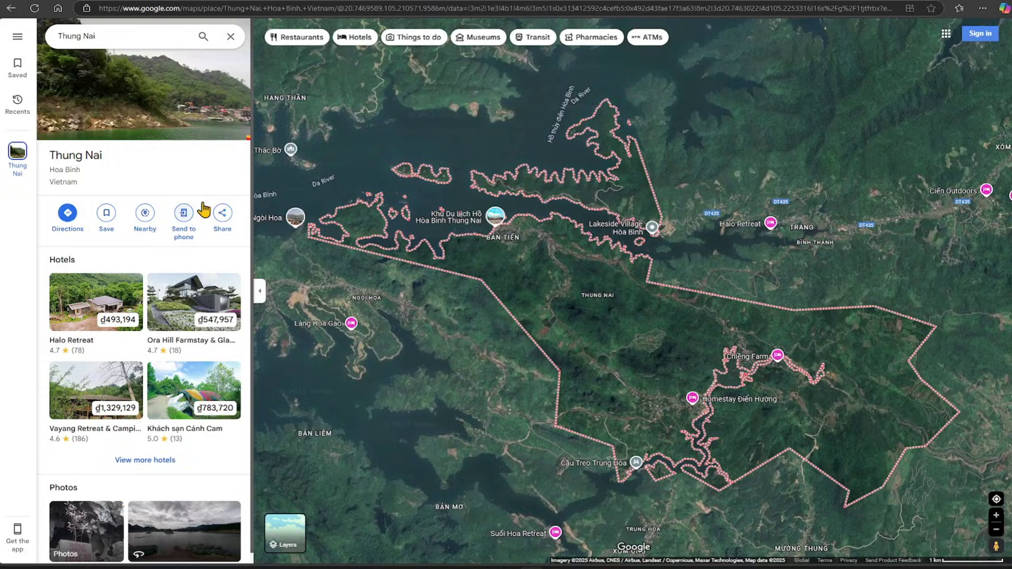
# Step: Display the Thung Nai map with the Terrain layer instead of satellite imagery
pyautogui.click(289, 528)
pyautogui.click(297, 532)
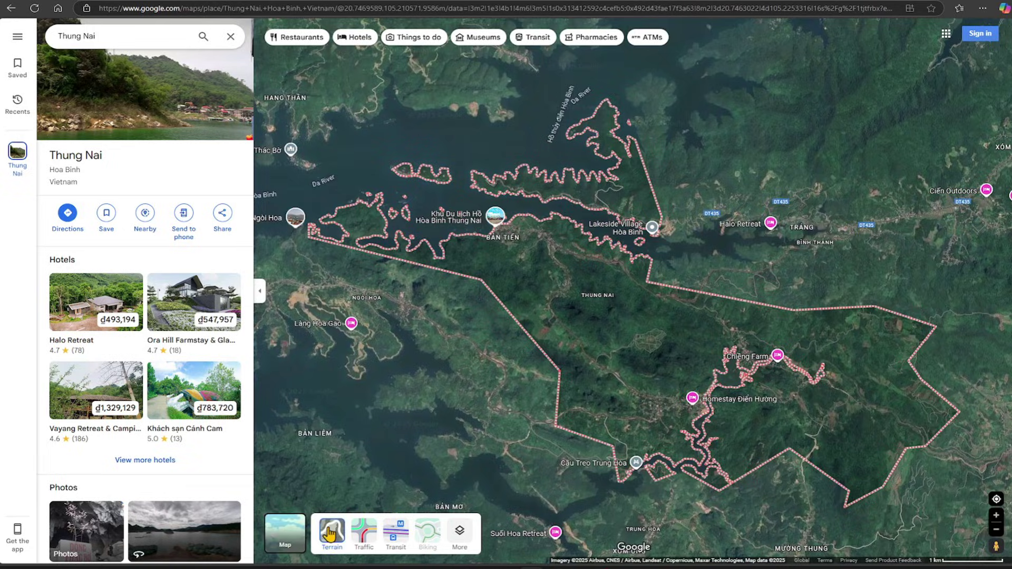
pyautogui.click(331, 534)
# Step: Hide the place details, frame the peninsula north of Bản Tiến, and capture a screenshot of the whole terrain map
pyautogui.scroll(5, 549, 275)
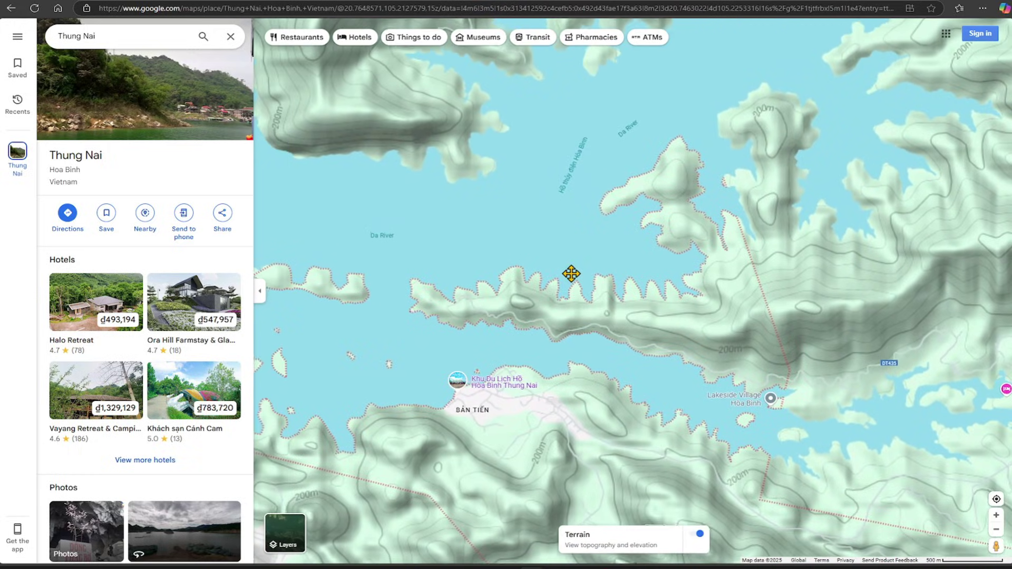
pyautogui.moveTo(543, 315); pyautogui.dragTo(547, 296)
pyautogui.scroll(3, 547, 297)
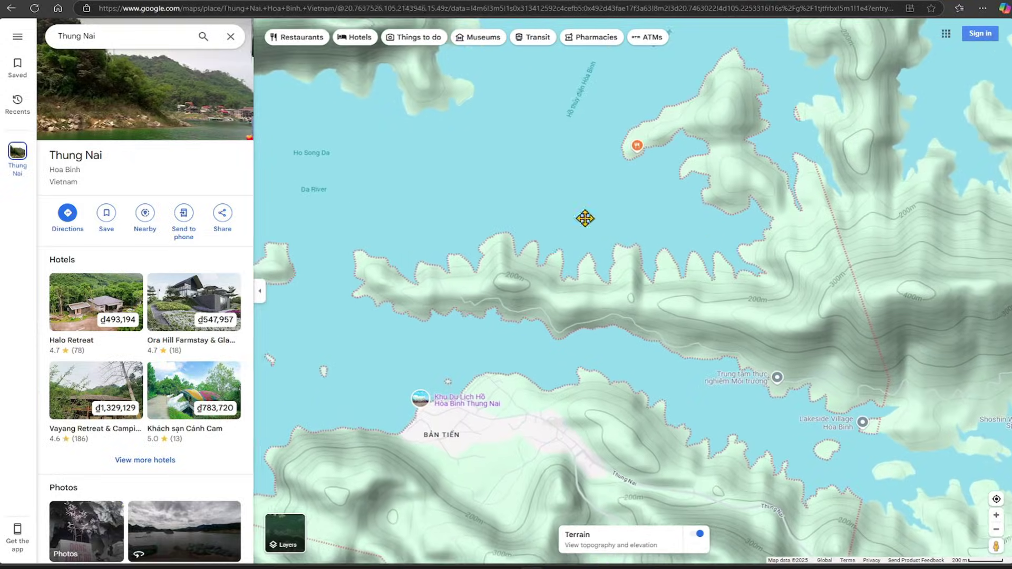
pyautogui.click(260, 290)
pyautogui.moveTo(372, 254); pyautogui.dragTo(312, 236)
pyautogui.scroll(1, 386, 232)
pyautogui.scroll(-1, 391, 244)
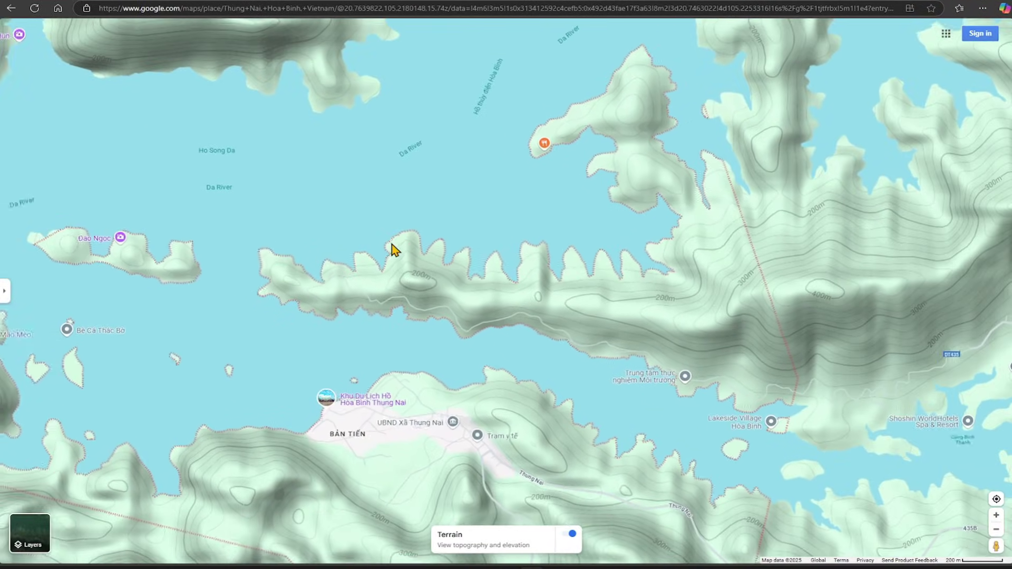
pyautogui.moveTo(391, 245); pyautogui.dragTo(369, 255)
pyautogui.press('super+shift+s')
pyautogui.moveTo(1, 19); pyautogui.dragTo(1011, 563)
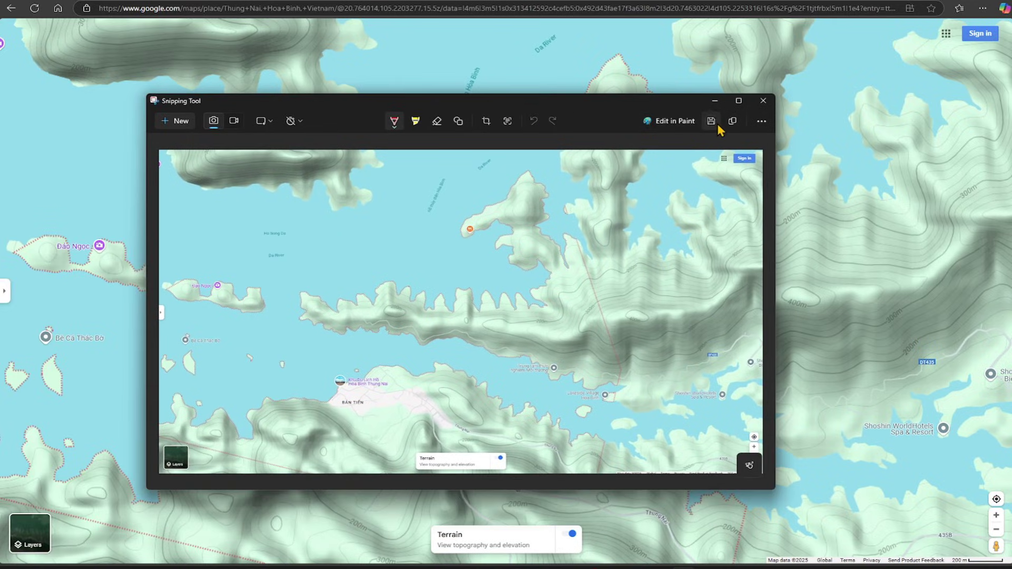
# Step: Save the map capture as a PNG in the CAVA TEMPLATE folder on the Desktop and close the Snipping Tool
pyautogui.click(711, 123)
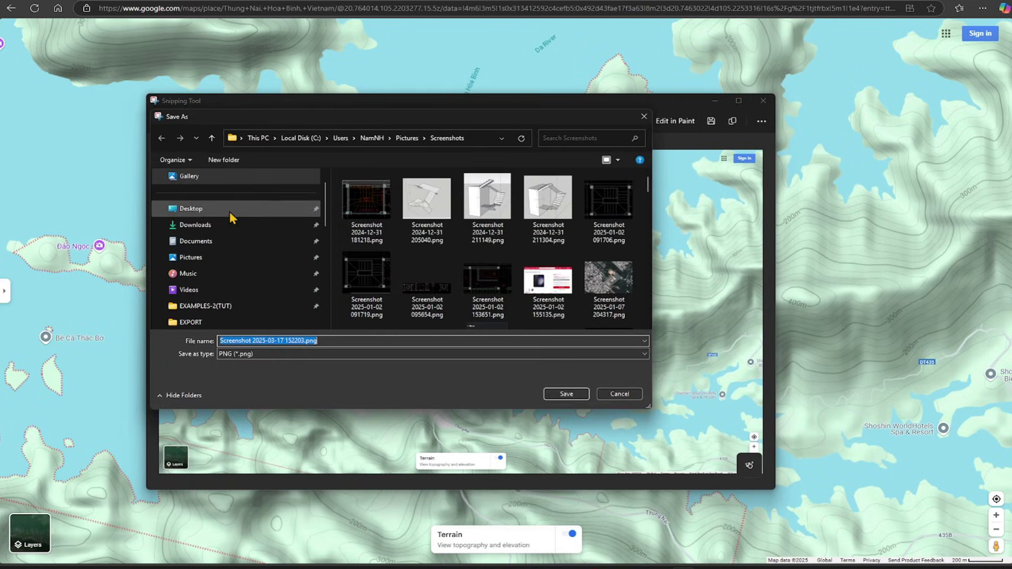
pyautogui.click(231, 213)
pyautogui.scroll(-2, 421, 253)
pyautogui.scroll(2, 475, 253)
pyautogui.doubleClick(570, 257)
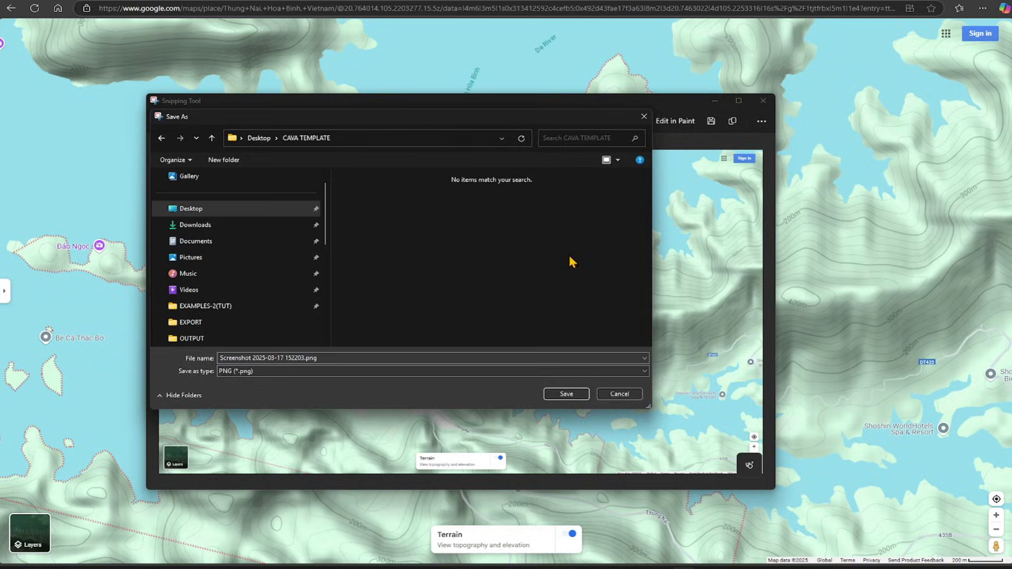
pyautogui.click(562, 395)
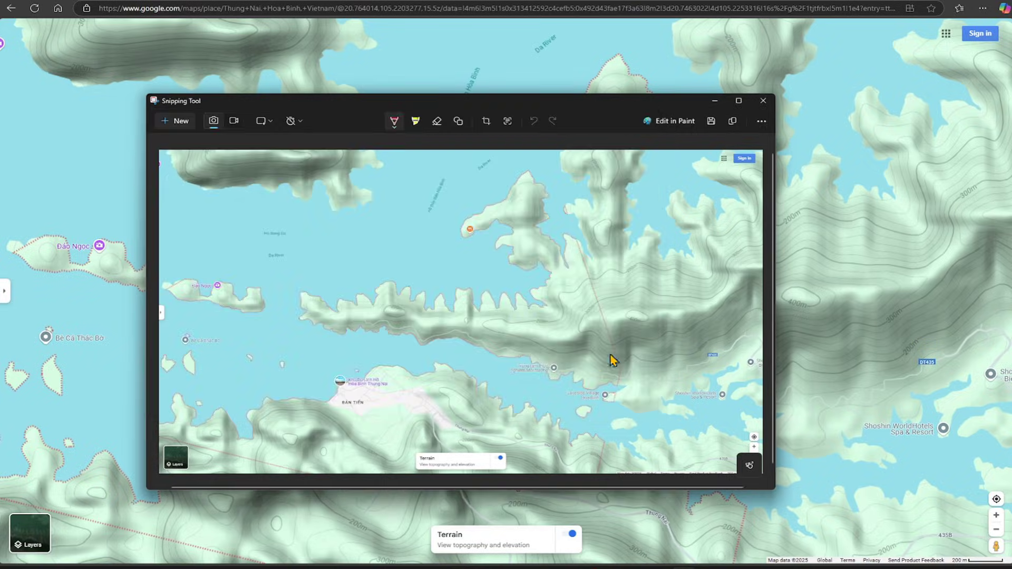
pyautogui.click(763, 102)
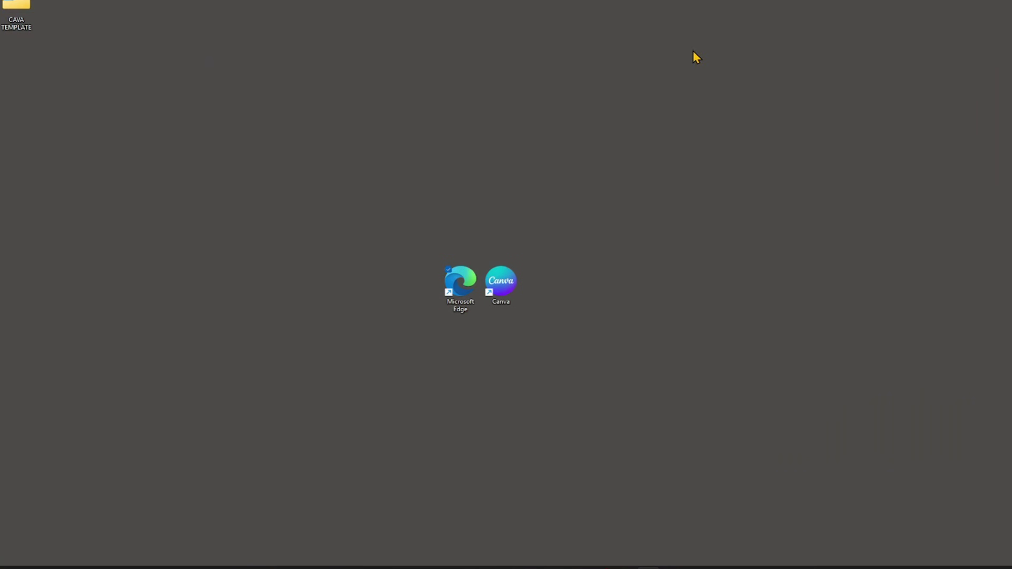
# Step: Open Architectural diagrams-style1.pdf from the CAVA TEMPLATE folder and follow the Horizontal version link on its second page to Canva
pyautogui.doubleClick(21, 6)
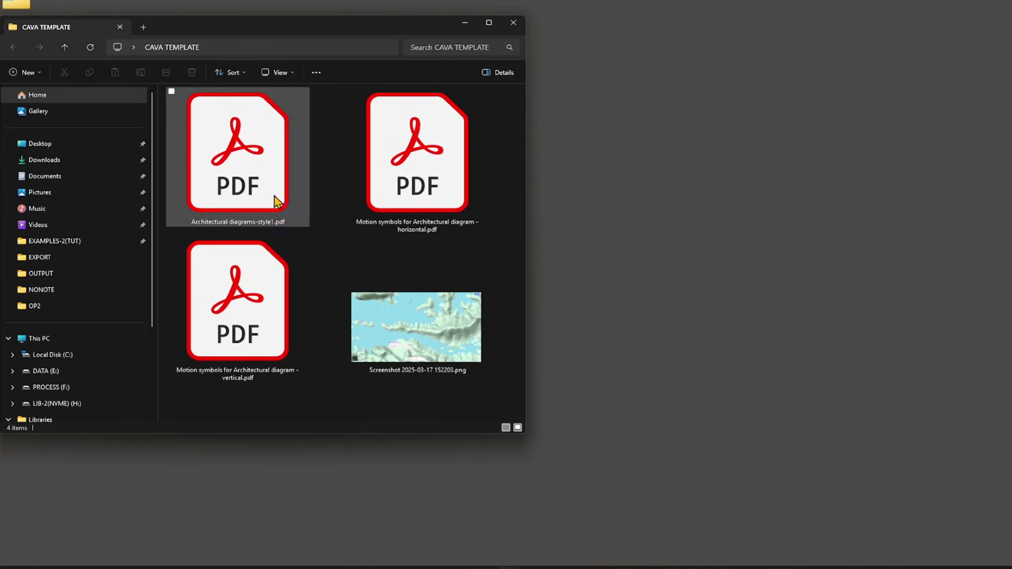
pyautogui.doubleClick(260, 158)
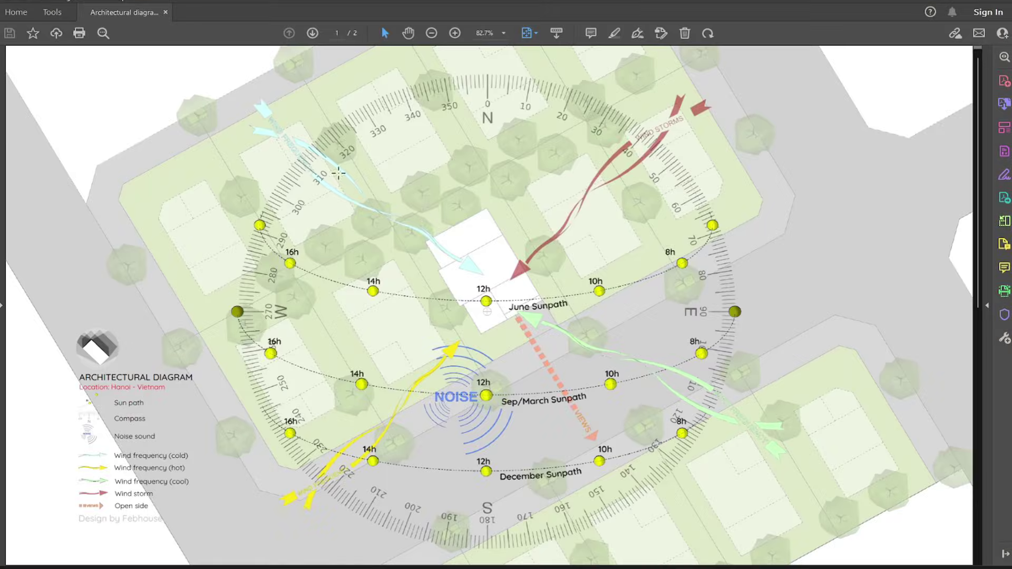
pyautogui.scroll(-3, 428, 340)
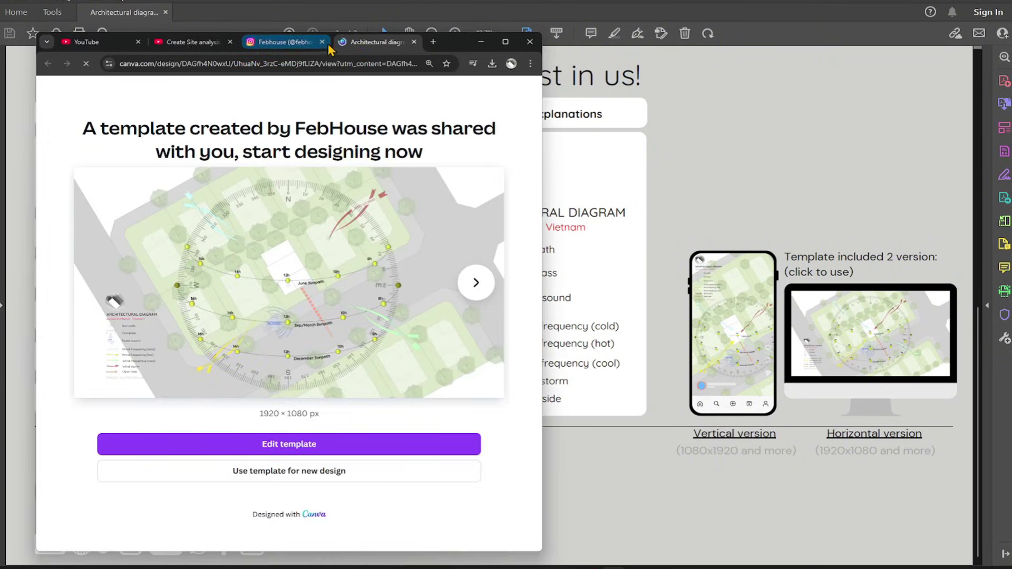
# Step: Close the unrelated browser tabs, enlarge the browser window, and start a new design from the horizontal template
pyautogui.click(322, 42)
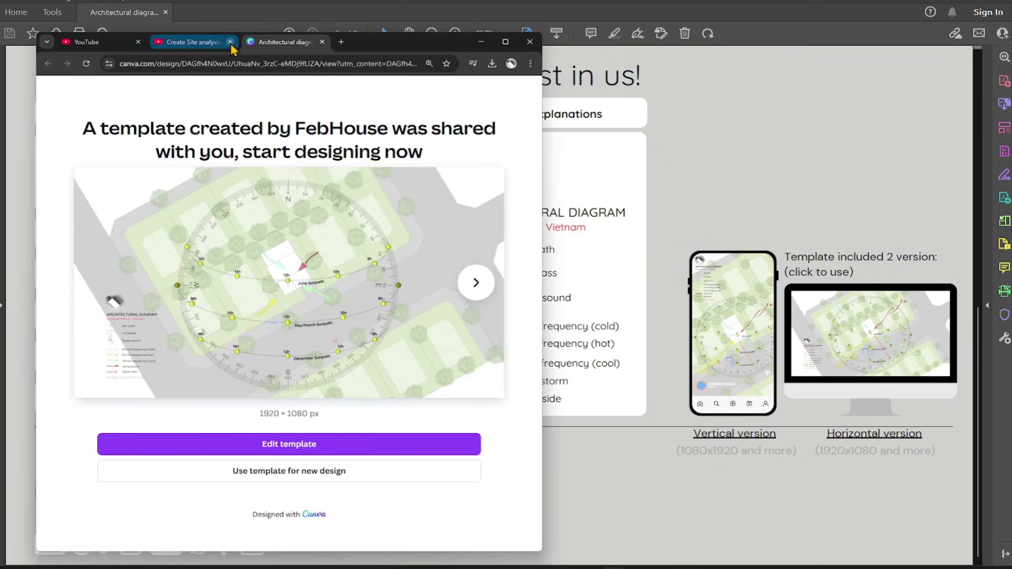
pyautogui.click(138, 42)
pyautogui.doubleClick(304, 45)
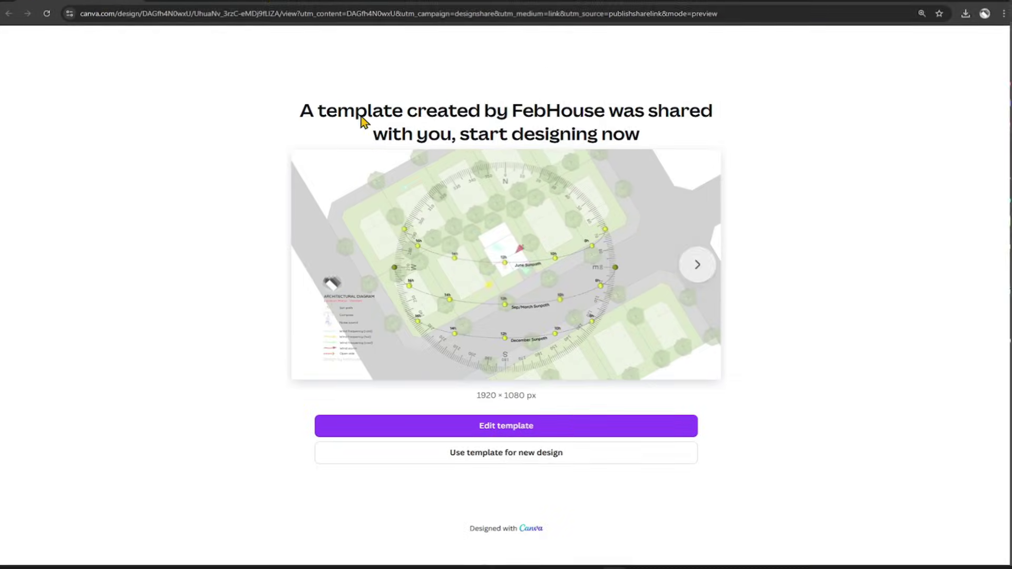
pyautogui.click(523, 465)
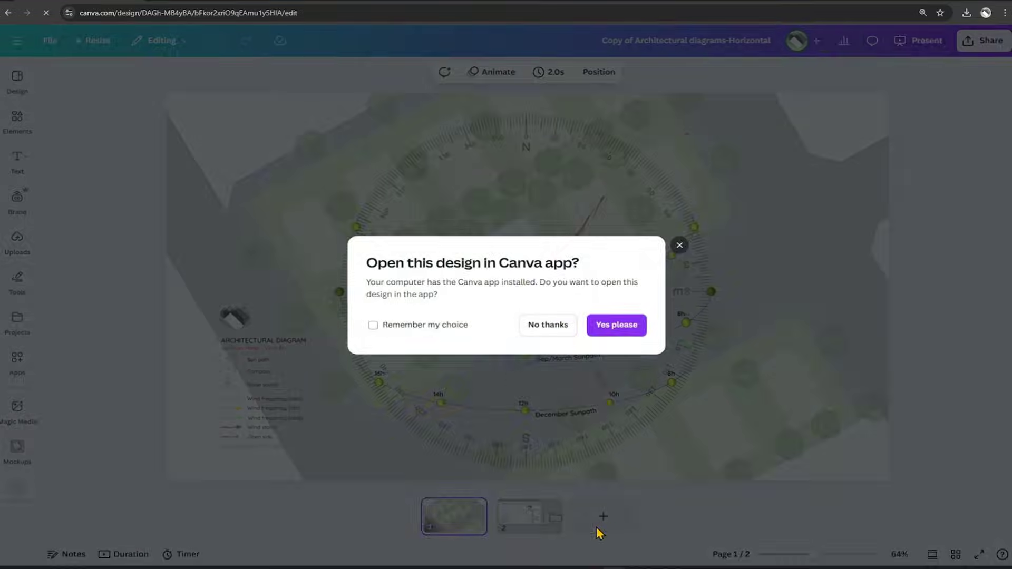
# Step: Stay in the browser version, add a blank third page, and place Screenshot 2025-03-17 152203.png from the CAVA TEMPLATE folder on it
pyautogui.click(596, 527)
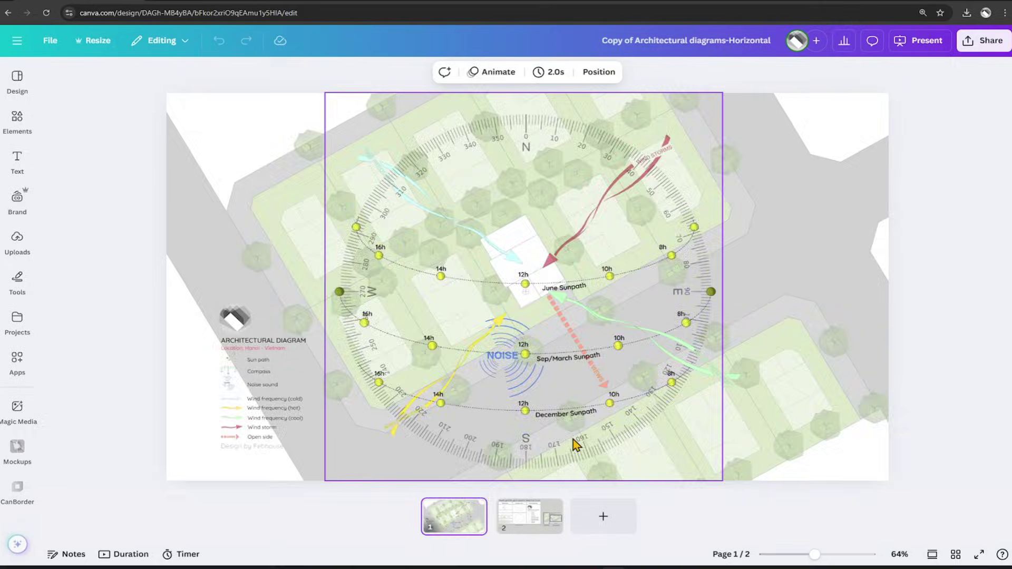
pyautogui.click(596, 527)
pyautogui.moveTo(496, 568)
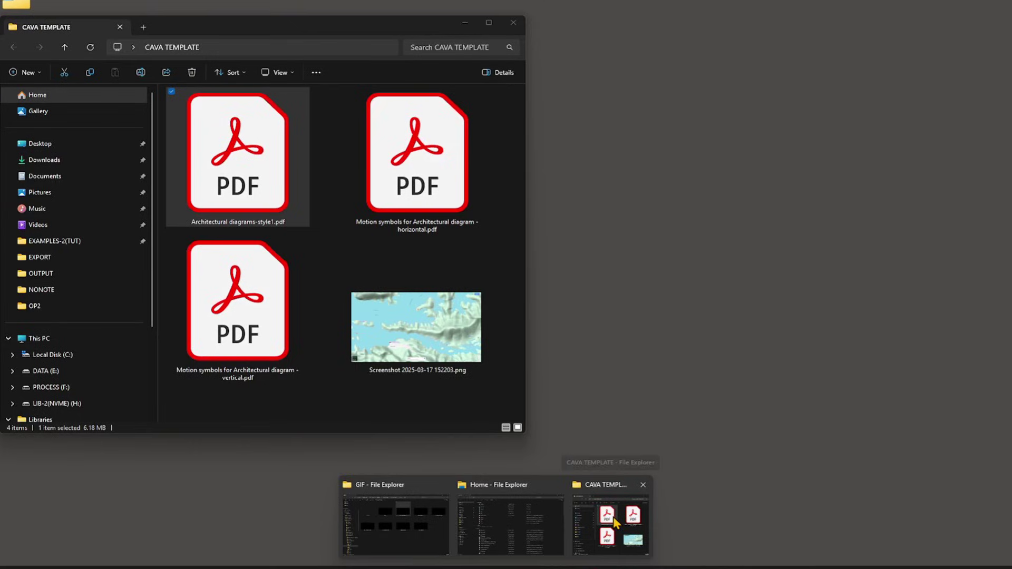
pyautogui.click(616, 523)
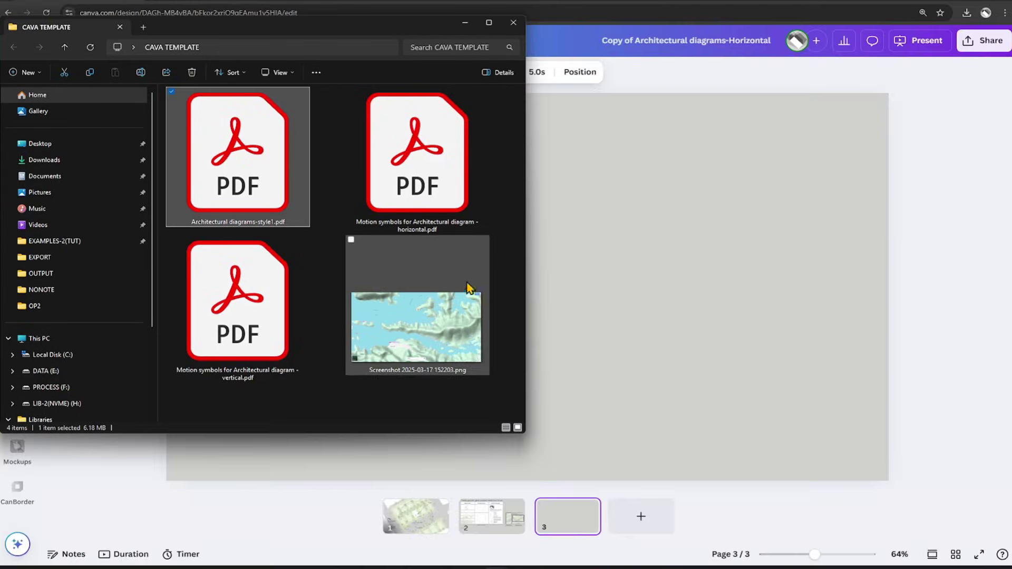
pyautogui.moveTo(416, 327); pyautogui.dragTo(634, 276)
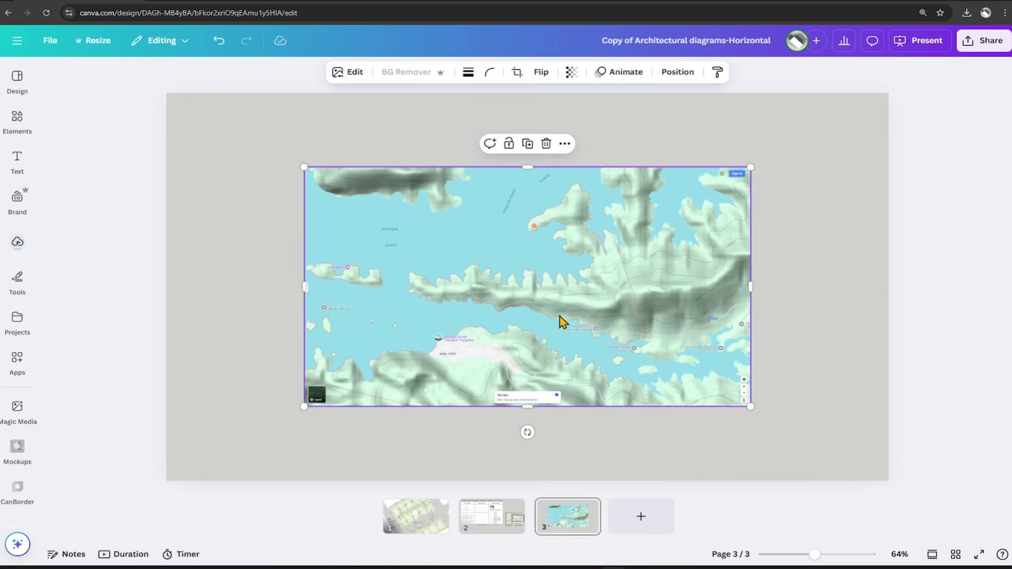
# Step: Enlarge and reposition the map image so it covers all of page 3
pyautogui.moveTo(306, 165); pyautogui.dragTo(166, 94)
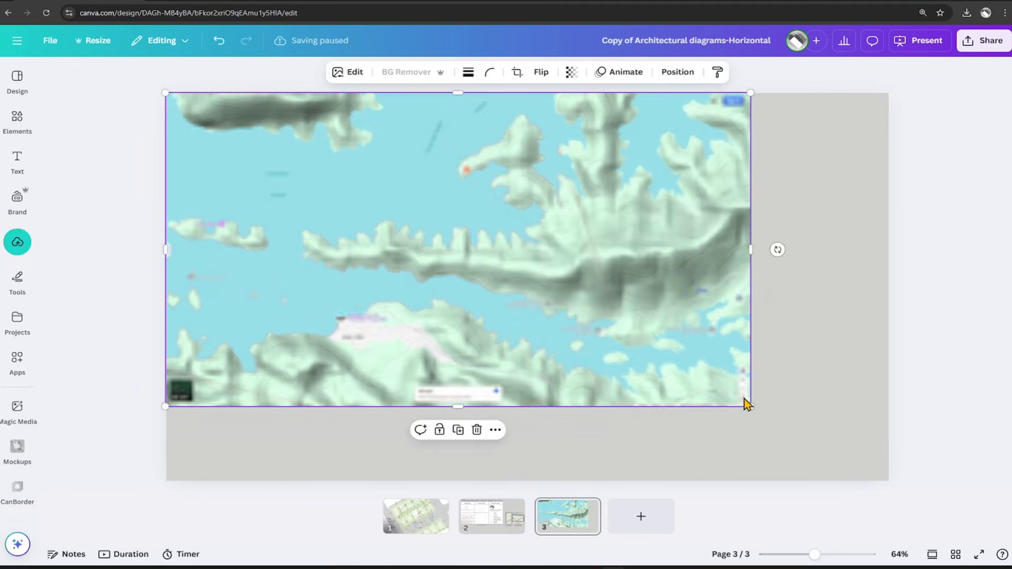
pyautogui.moveTo(748, 405); pyautogui.dragTo(936, 524)
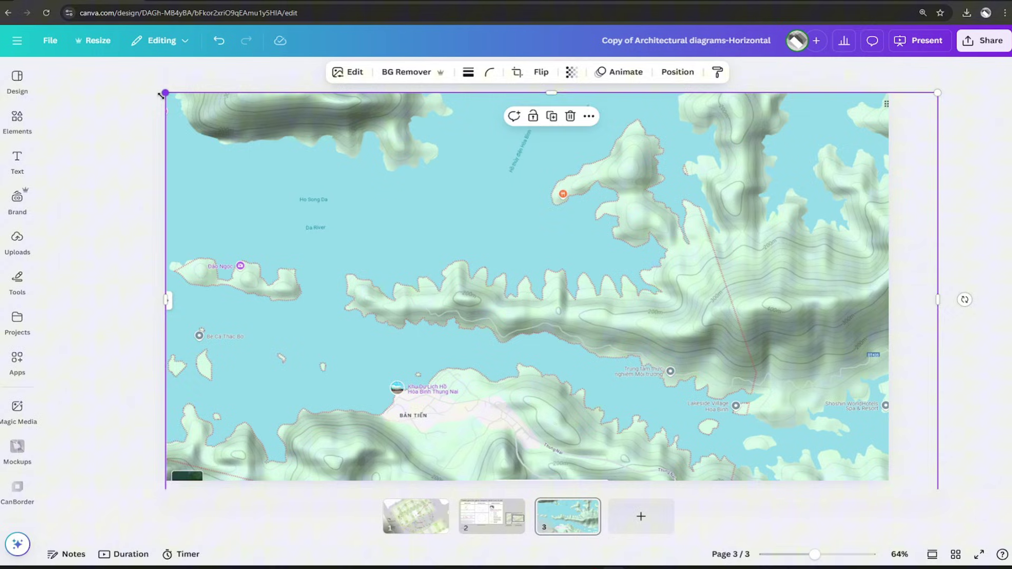
pyautogui.moveTo(400, 187); pyautogui.dragTo(362, 183)
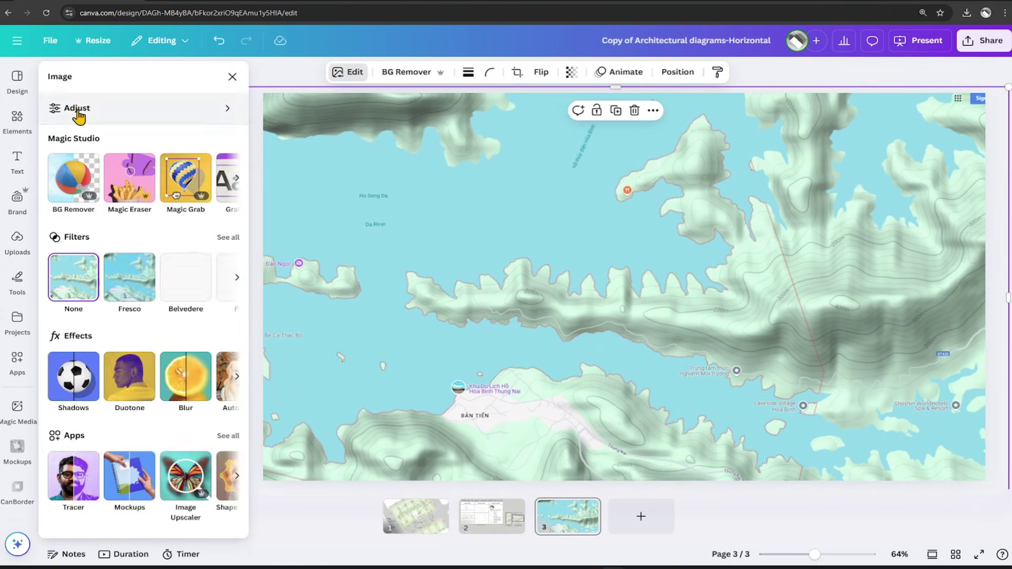
# Step: Adjust the map image to saturation -55, sharpness 100 and clarity -100, and lock it in place
pyautogui.click(77, 108)
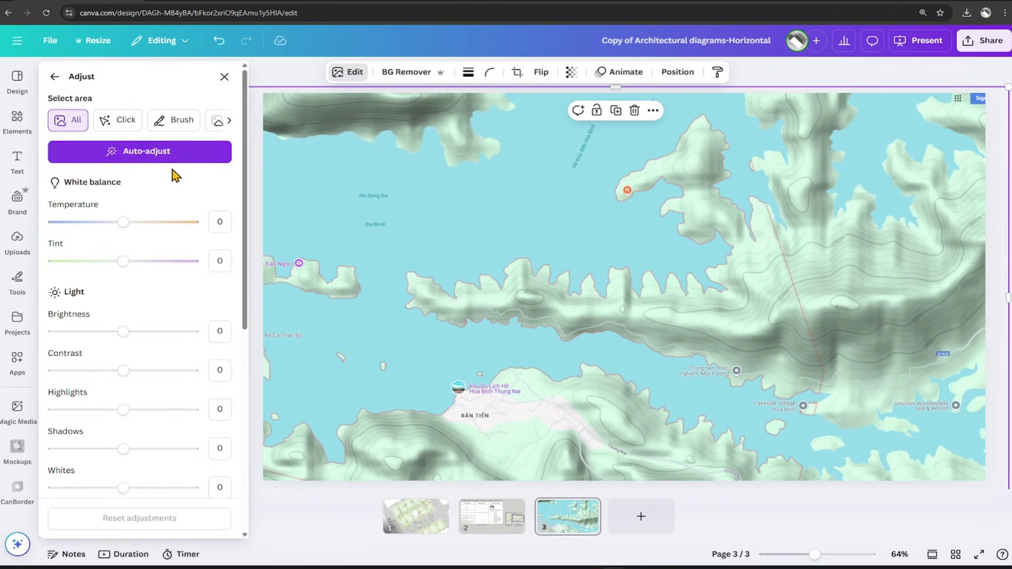
pyautogui.moveTo(245, 203); pyautogui.dragTo(225, 407)
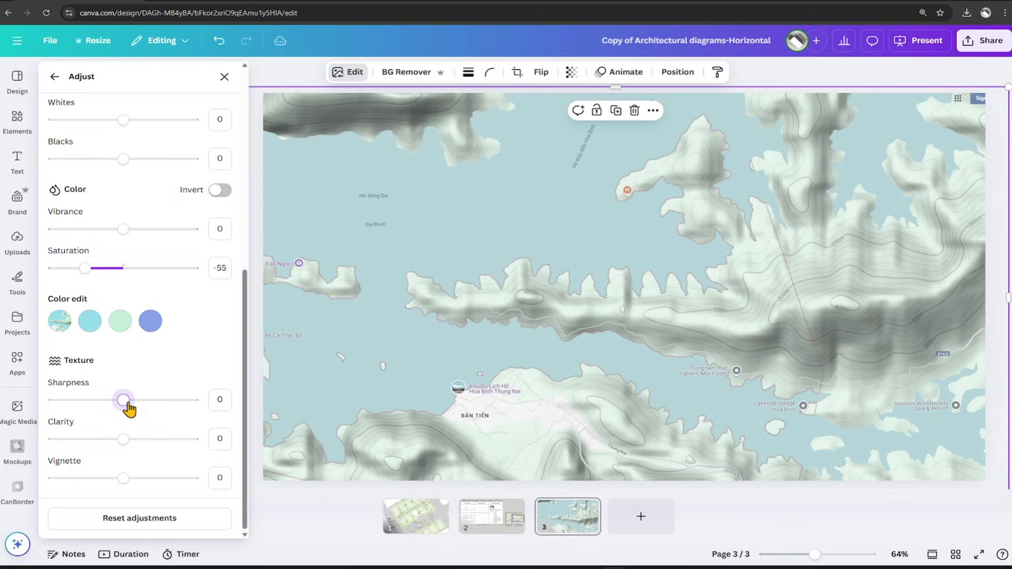
pyautogui.moveTo(125, 401); pyautogui.dragTo(208, 414)
pyautogui.moveTo(123, 439); pyautogui.dragTo(89, 445)
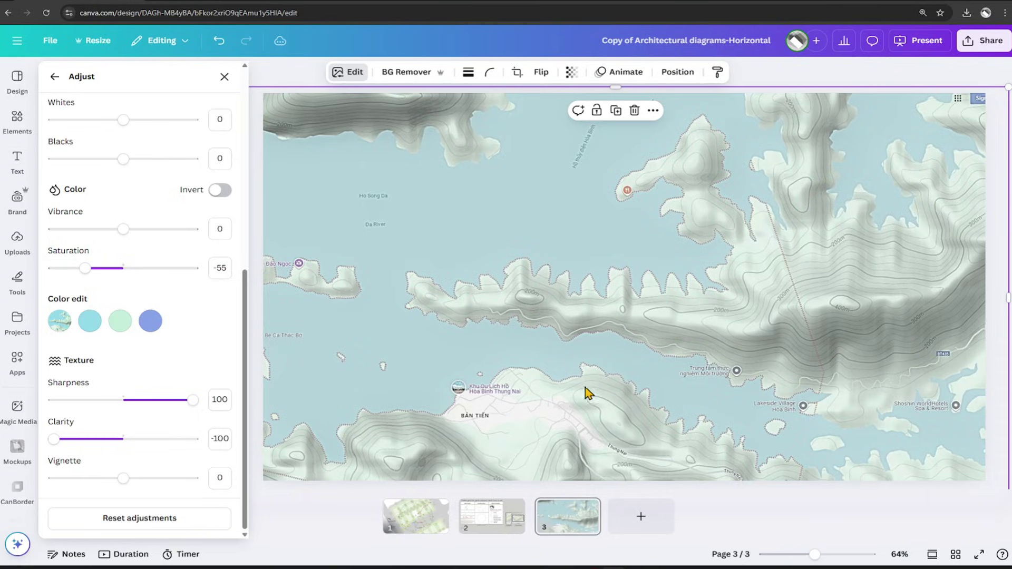
pyautogui.click(224, 77)
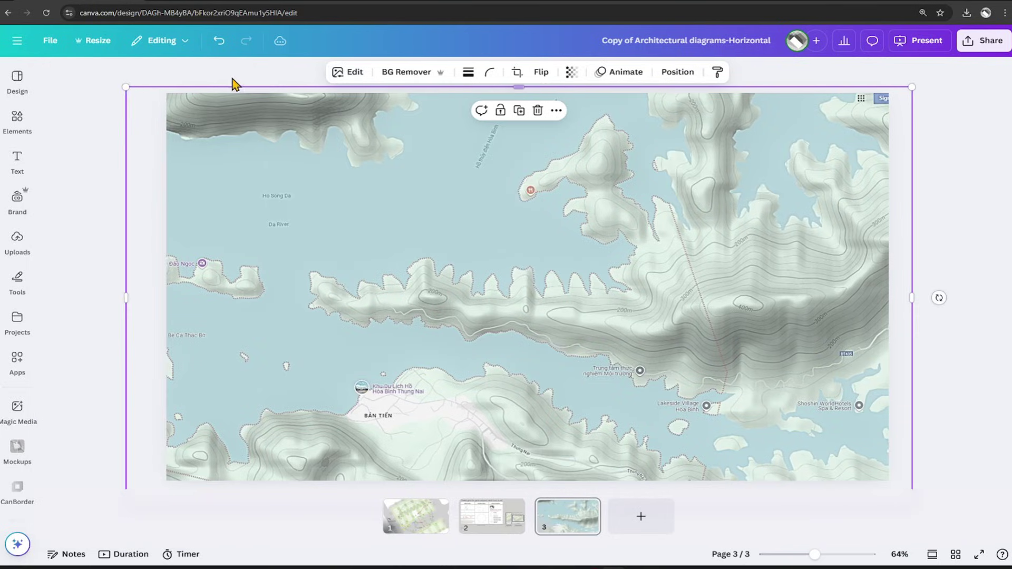
pyautogui.click(501, 119)
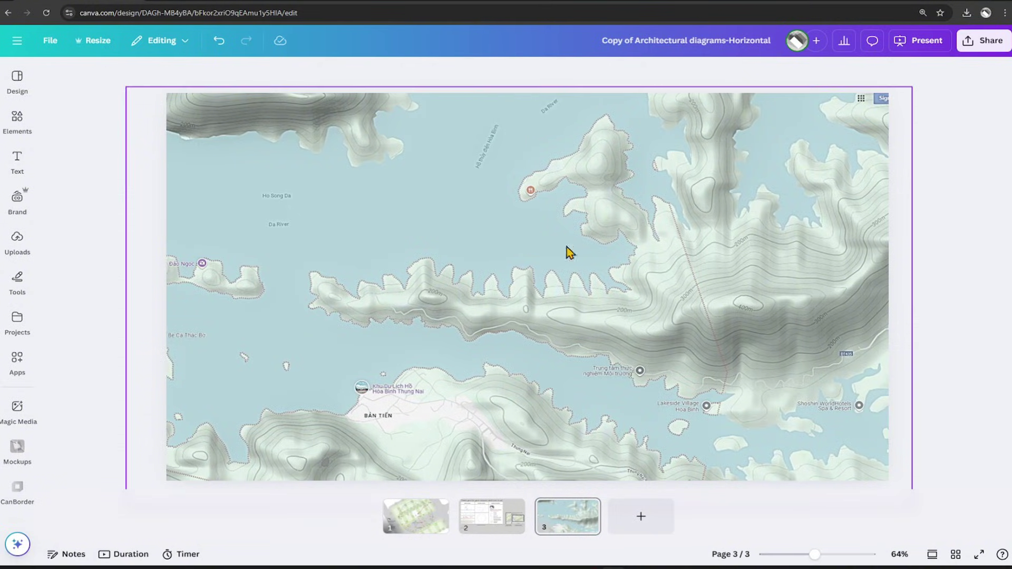
# Step: Copy the sunpath and compass graphics from page 2 onto the map on page 3
pyautogui.click(494, 513)
pyautogui.click(471, 320)
pyautogui.click(444, 208)
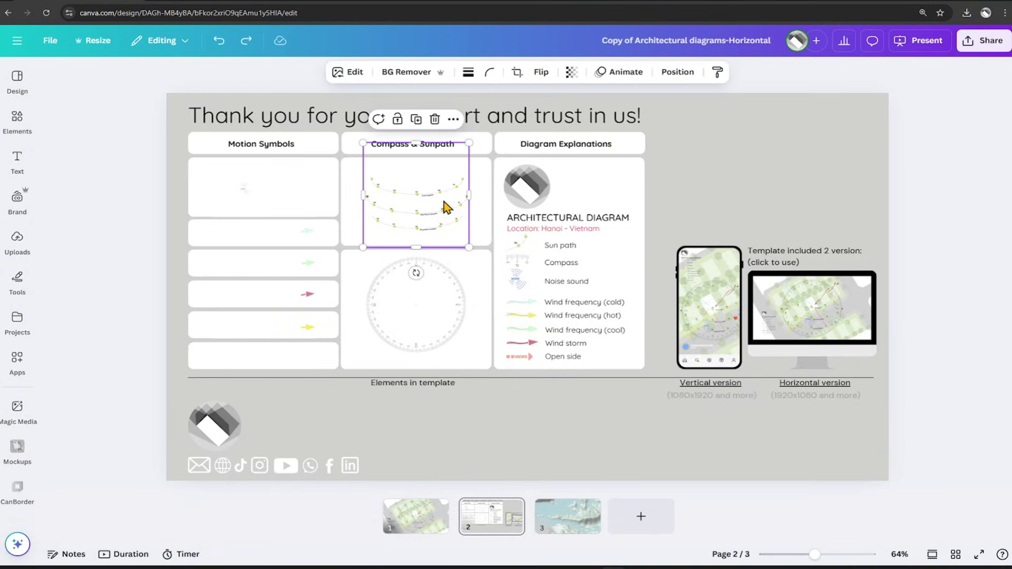
pyautogui.keyDown('shift'); pyautogui.click(443, 273); pyautogui.keyUp('shift')
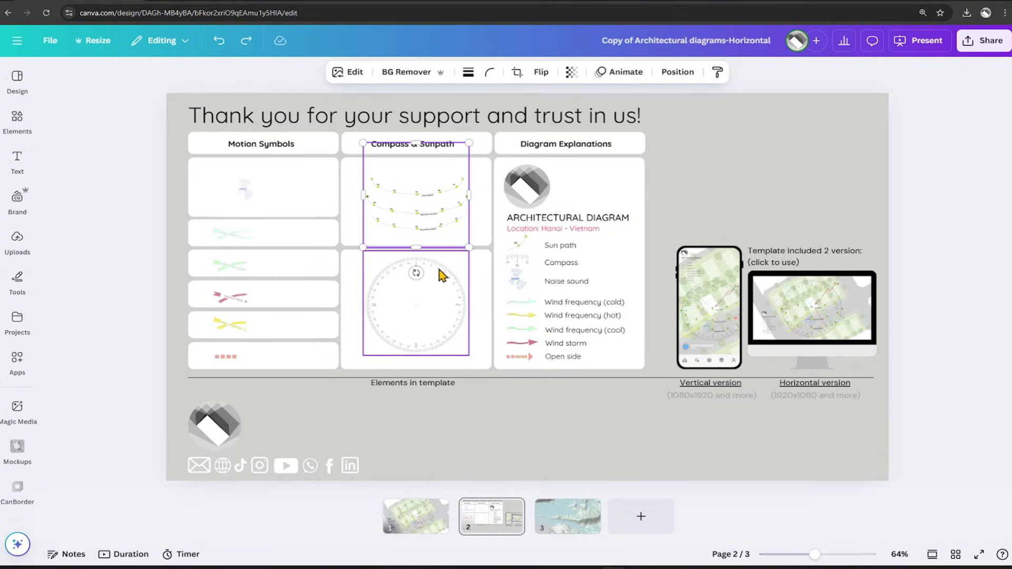
pyautogui.click(568, 525)
pyautogui.hotkey('ctrl', 'v')
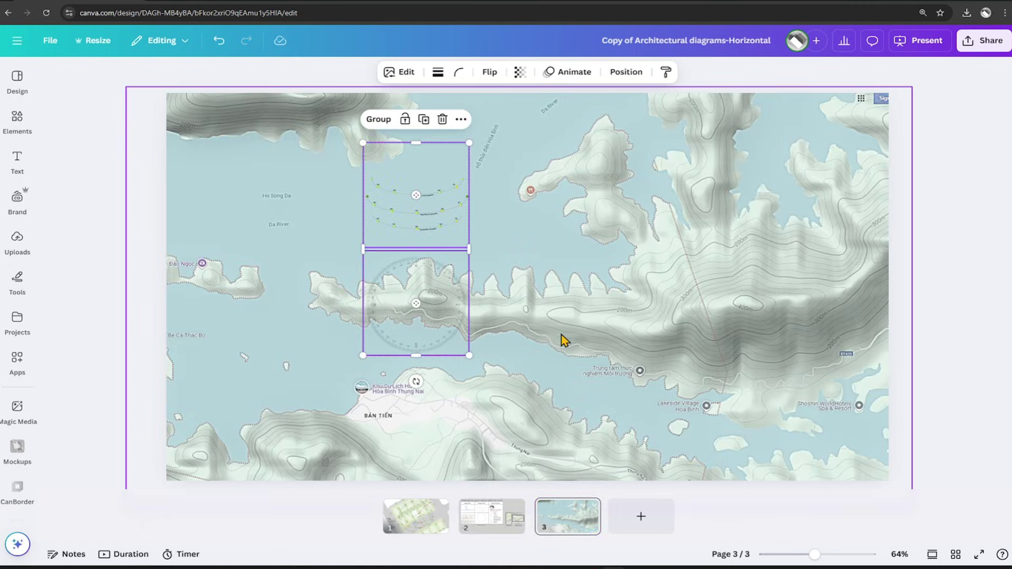
# Step: Enlarge the compass on page 3 to about 921 by 951 px and position it over the middle of the map
pyautogui.click(457, 318)
pyautogui.moveTo(445, 318); pyautogui.dragTo(519, 375)
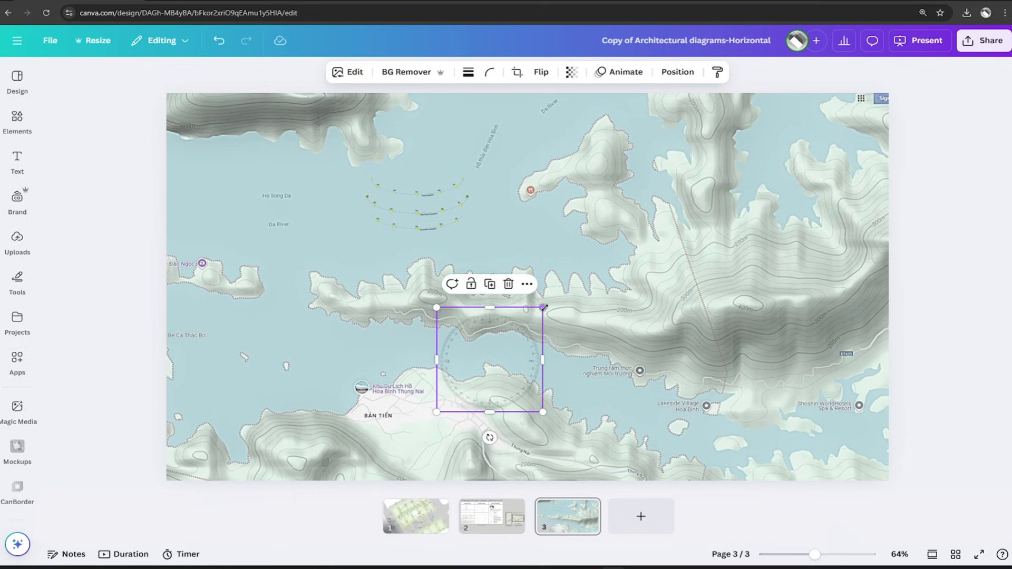
pyautogui.moveTo(543, 306); pyautogui.dragTo(707, 142)
pyautogui.moveTo(435, 410); pyautogui.dragTo(335, 462)
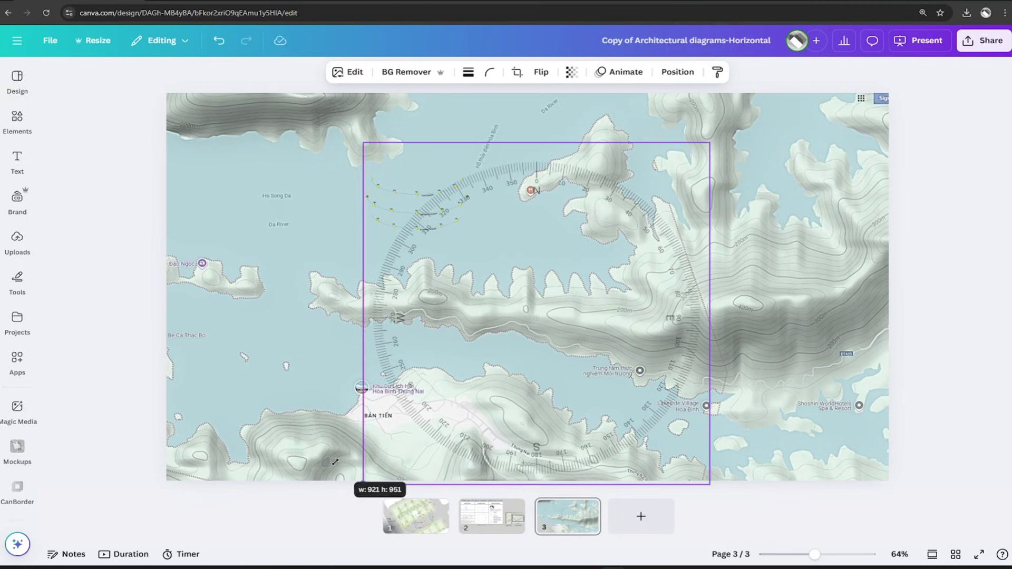
pyautogui.moveTo(546, 379); pyautogui.dragTo(503, 368)
# Step: Move the sunpath graphic onto the compass and enlarge it until its arcs fit the compass ring
pyautogui.moveTo(466, 198); pyautogui.dragTo(560, 199)
pyautogui.moveTo(396, 201); pyautogui.dragTo(481, 311)
pyautogui.moveTo(553, 254); pyautogui.dragTo(799, 182)
pyautogui.moveTo(711, 359); pyautogui.dragTo(736, 386)
pyautogui.moveTo(639, 273); pyautogui.dragTo(606, 324)
pyautogui.moveTo(707, 154); pyautogui.dragTo(737, 127)
pyautogui.moveTo(737, 444); pyautogui.dragTo(755, 465)
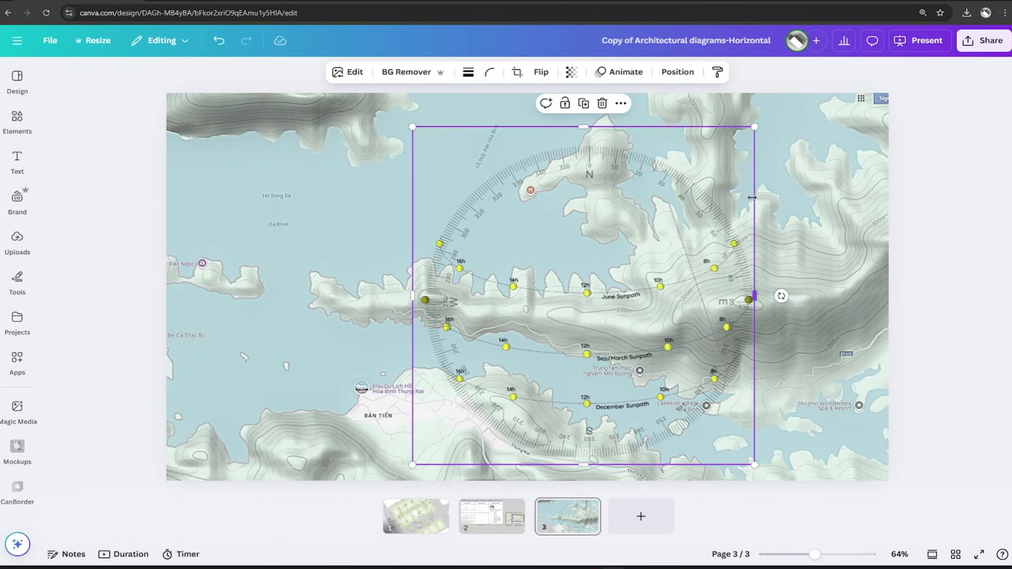
# Step: Shift the compass and sunpath west over the peninsula, and add page 2's light blue cold-wind arrow at their northwest, aimed at the center
pyautogui.moveTo(680, 273); pyautogui.dragTo(603, 272)
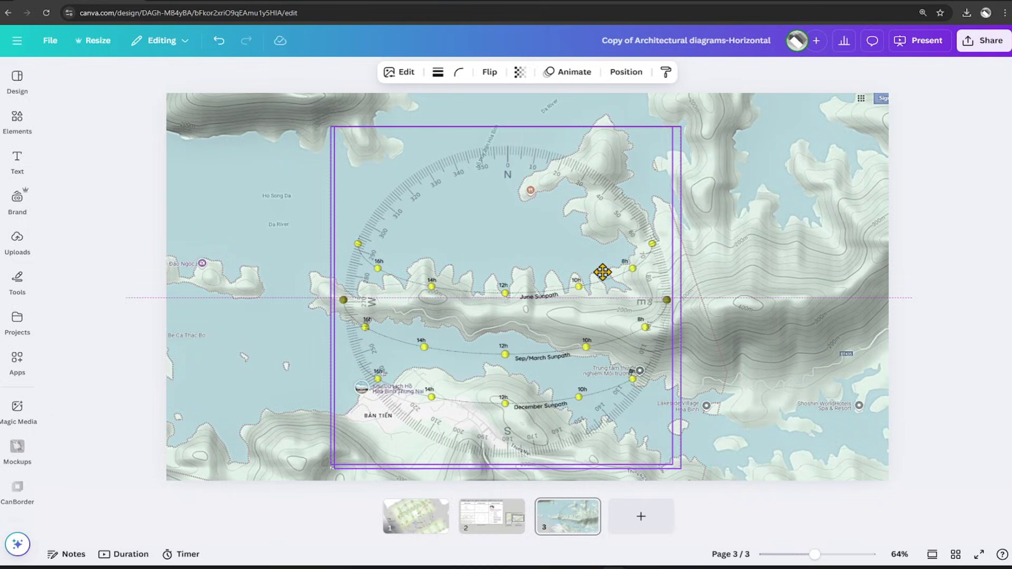
pyautogui.click(495, 516)
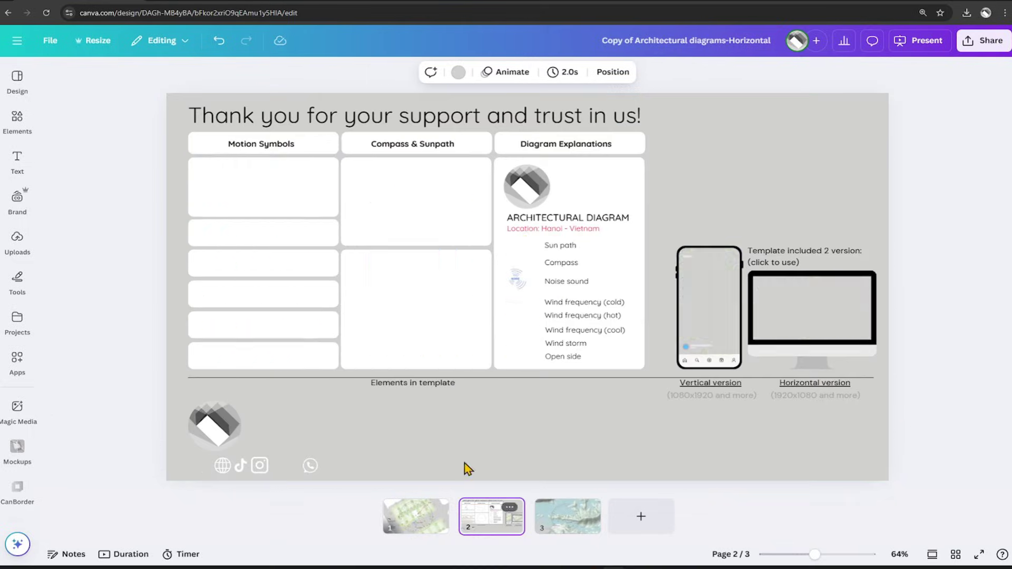
pyautogui.click(283, 256)
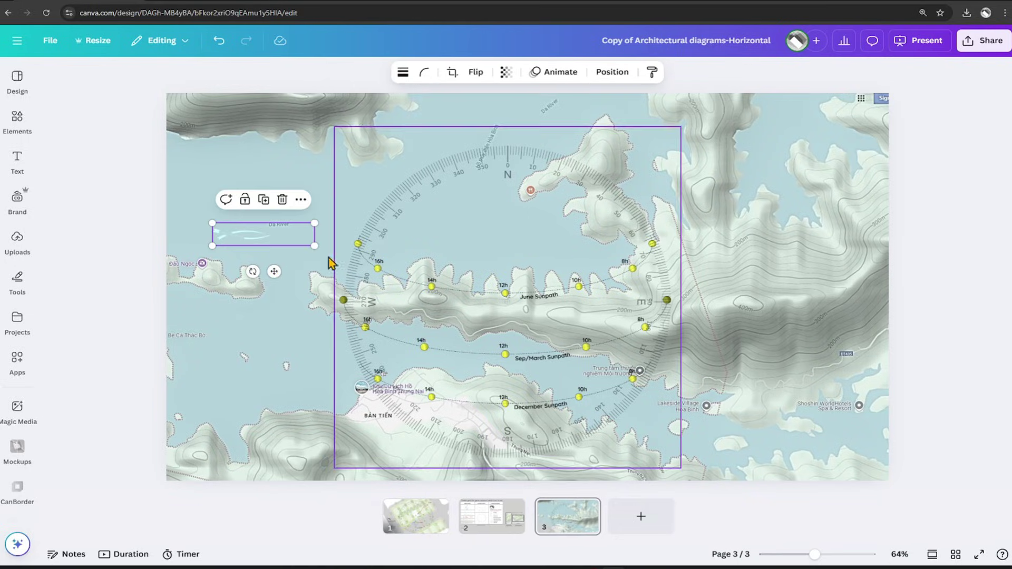
pyautogui.moveTo(316, 242); pyautogui.dragTo(389, 261)
pyautogui.moveTo(303, 289); pyautogui.dragTo(384, 275)
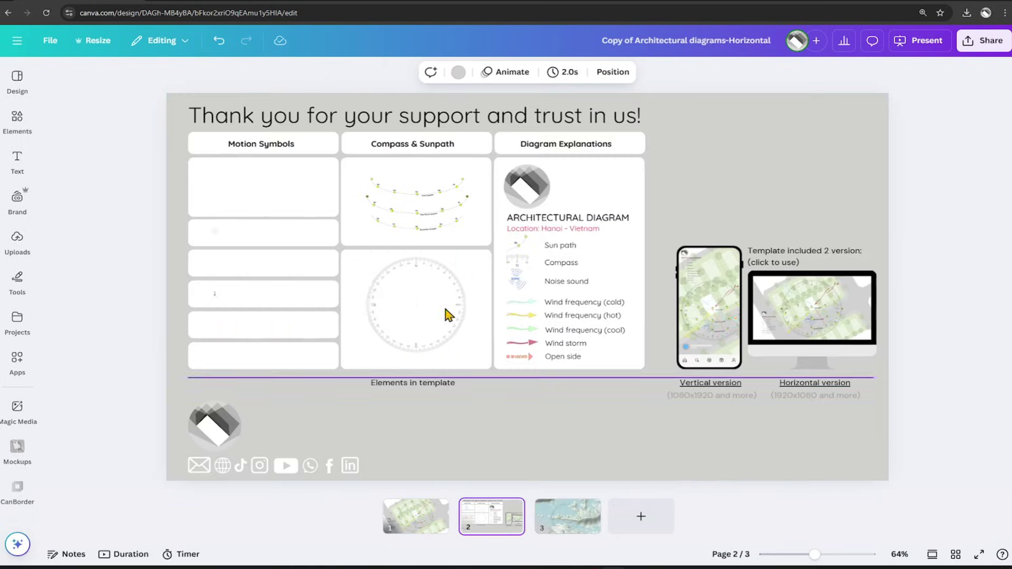
# Step: Copy the yellow hot-wind arrow from page 2 to page 3, placing it southwest of the compass and pointing northeast toward the center
pyautogui.click(259, 325)
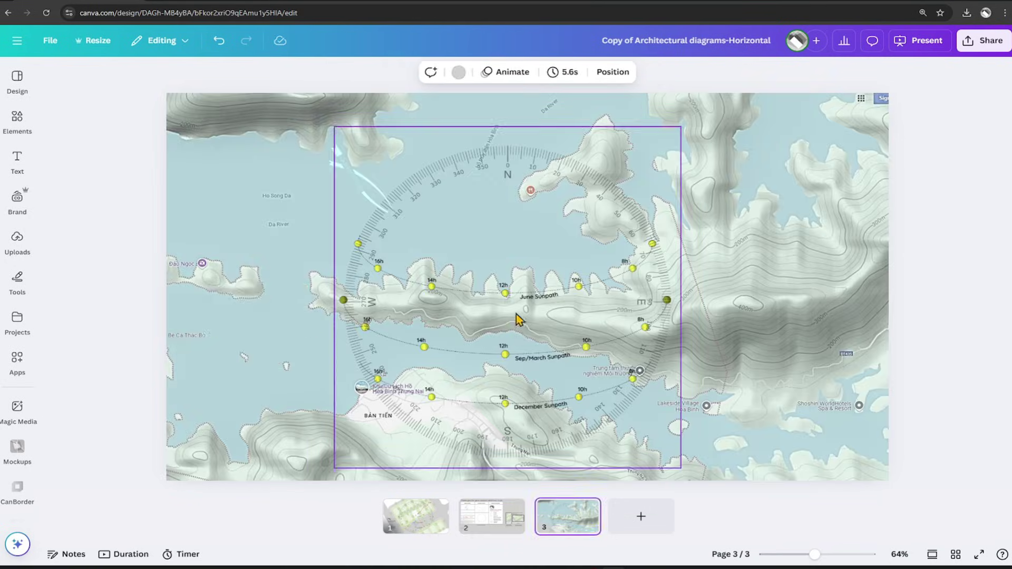
pyautogui.hotkey('ctrl', 'v')
pyautogui.moveTo(293, 371); pyautogui.dragTo(315, 371)
pyautogui.moveTo(310, 328); pyautogui.dragTo(394, 388)
pyautogui.moveTo(402, 432); pyautogui.dragTo(410, 431)
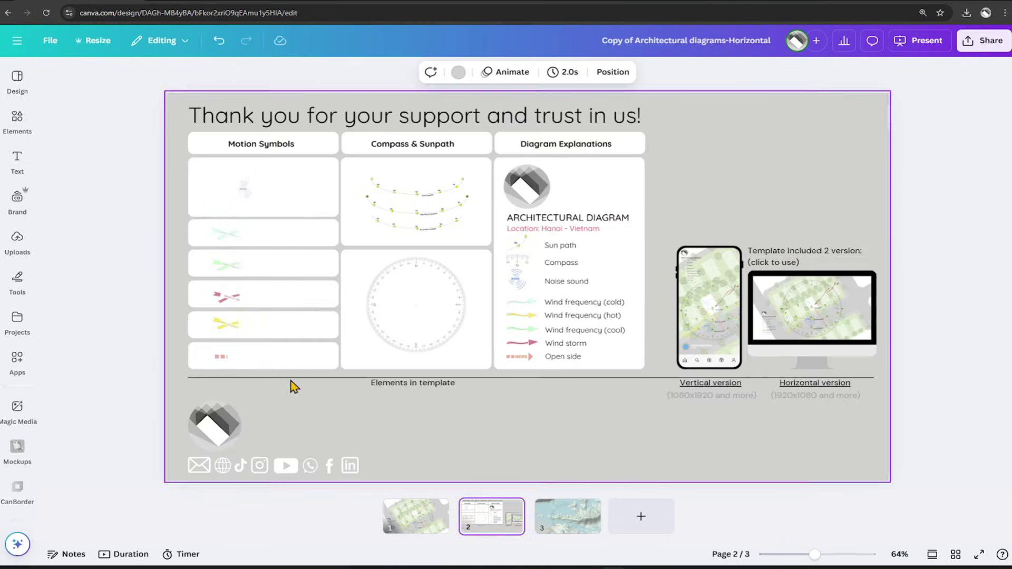
# Step: Copy the red wind-storm arrow from page 2 to page 3, placing it northeast of the compass and pointing southwest toward the center
pyautogui.click(300, 332)
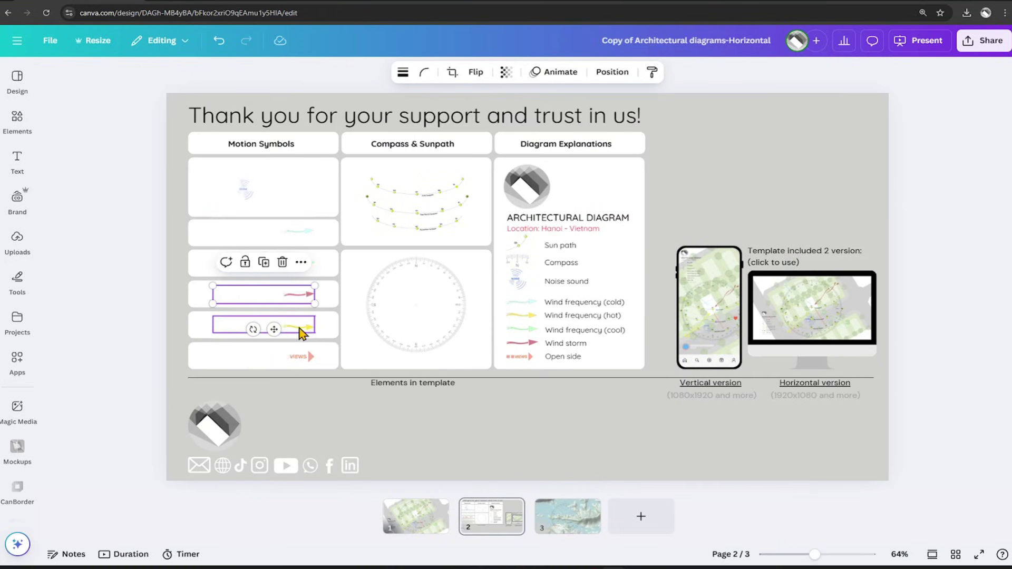
pyautogui.hotkey('ctrl', 'v')
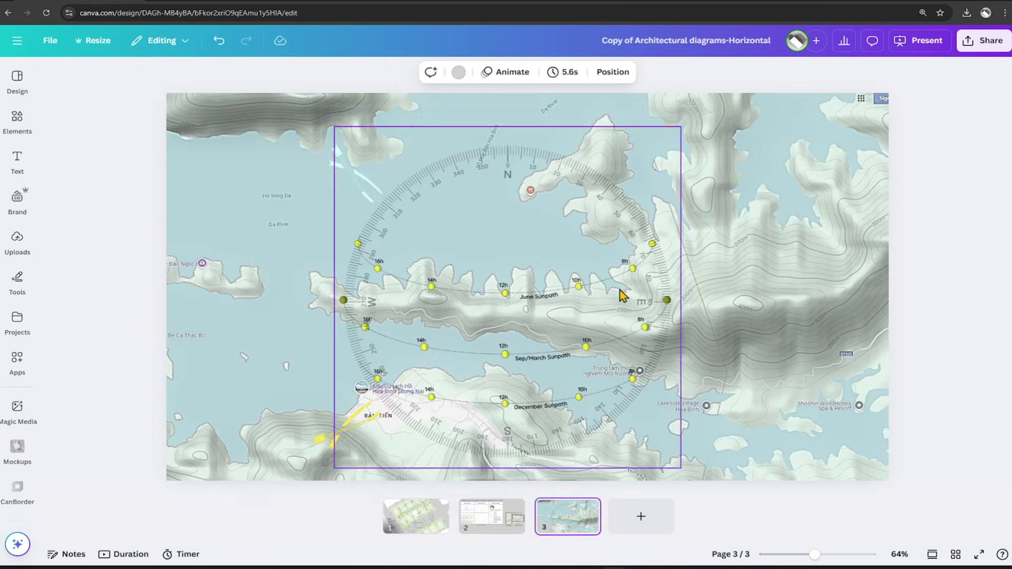
pyautogui.moveTo(626, 294); pyautogui.dragTo(732, 237)
pyautogui.moveTo(634, 246); pyautogui.dragTo(632, 170)
pyautogui.moveTo(633, 206); pyautogui.dragTo(593, 215)
# Step: Copy the green cool-wind arrow from page 2 to page 3, placing it southeast of the compass and pointing northwest toward the center
pyautogui.click(483, 516)
pyautogui.click(268, 265)
pyautogui.hotkey('ctrl', 'c')
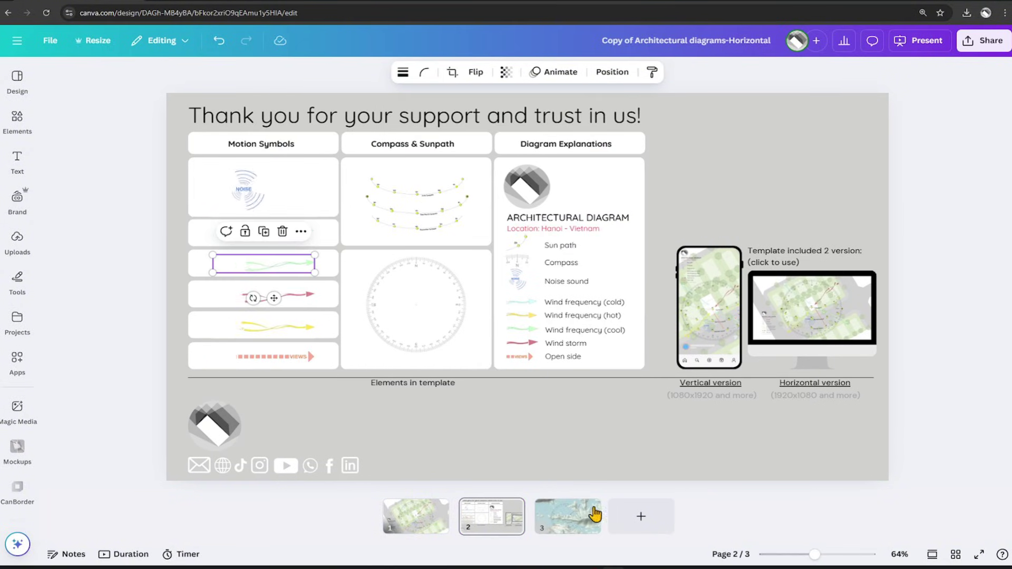
pyautogui.click(589, 514)
pyautogui.hotkey('ctrl', 'v')
pyautogui.moveTo(295, 265); pyautogui.dragTo(757, 362)
pyautogui.moveTo(648, 422); pyautogui.dragTo(625, 387)
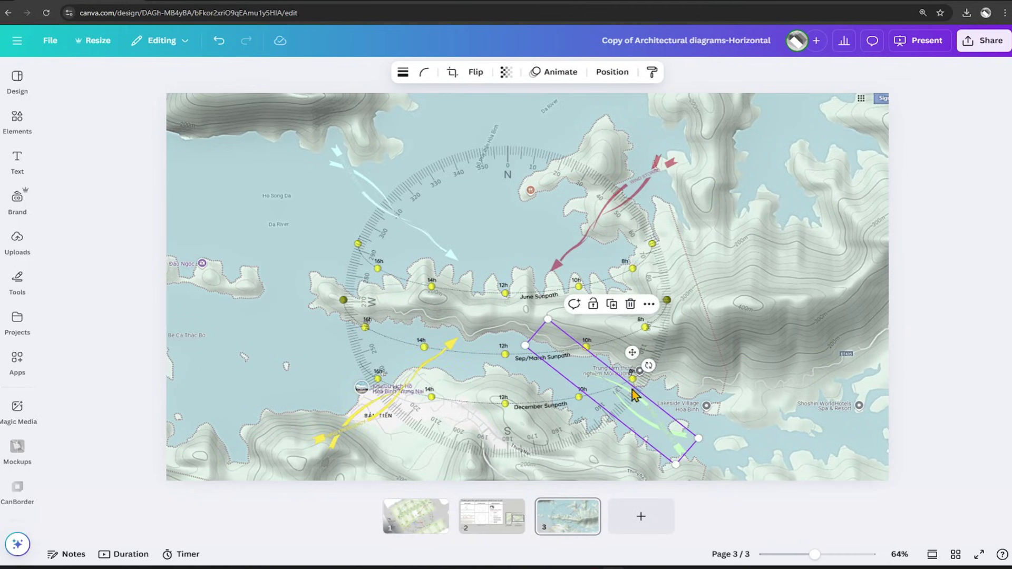
# Step: Add a small red circle as the site marker, just below the 12h point of the Sep/March sunpath
pyautogui.click(18, 120)
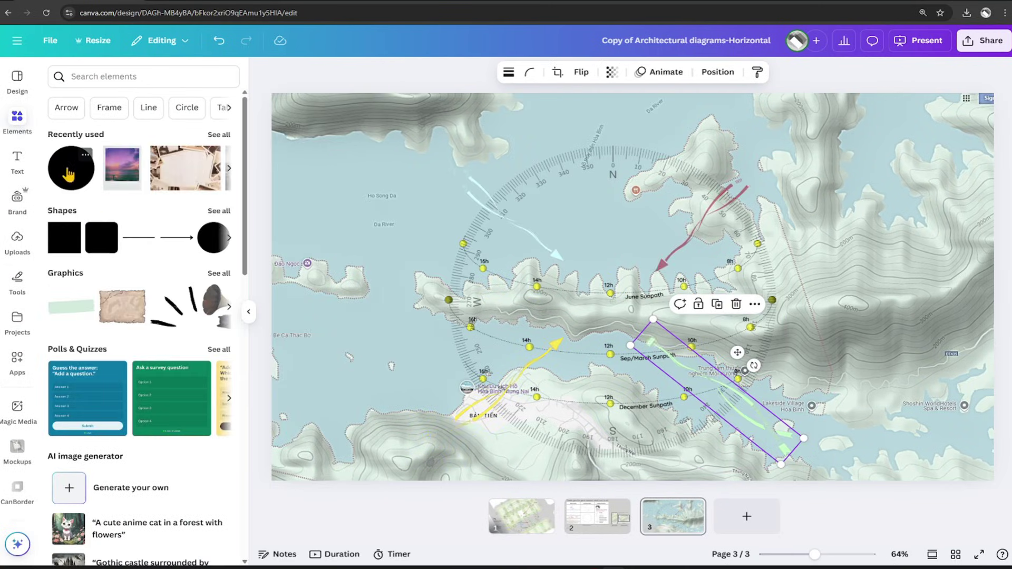
pyautogui.click(68, 174)
pyautogui.moveTo(572, 230); pyautogui.dragTo(613, 366)
pyautogui.click(535, 73)
pyautogui.click(155, 186)
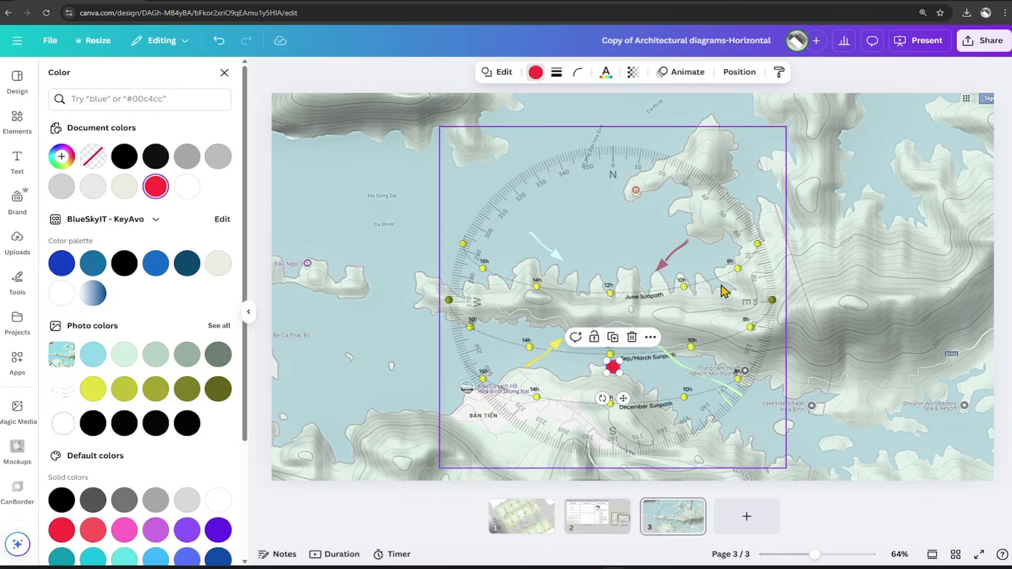
pyautogui.click(818, 326)
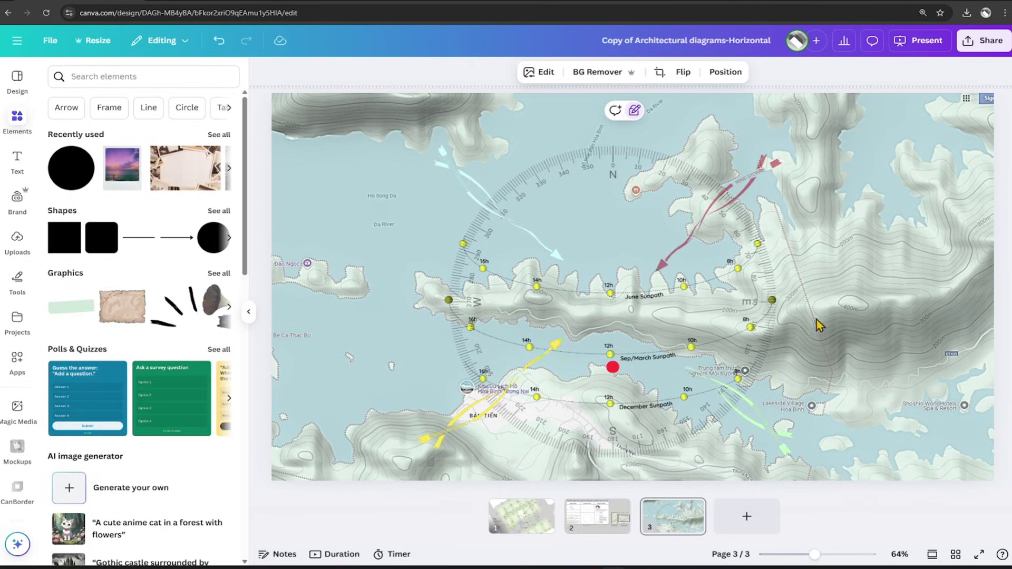
# Step: Copy the Views arrow from page 2 to page 3, rotate it to point north from the red marker, and shrink it
pyautogui.click(621, 522)
pyautogui.click(372, 355)
pyautogui.hotkey('ctrl', 'c')
pyautogui.click(652, 515)
pyautogui.hotkey('ctrl', 'v')
pyautogui.moveTo(382, 356); pyautogui.dragTo(648, 321)
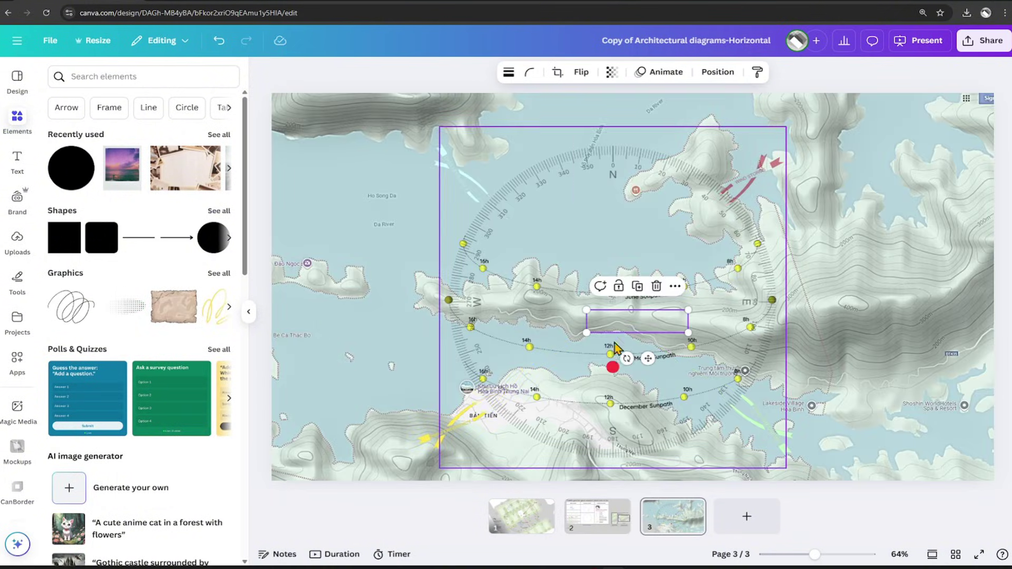
pyautogui.moveTo(627, 358); pyautogui.dragTo(614, 301)
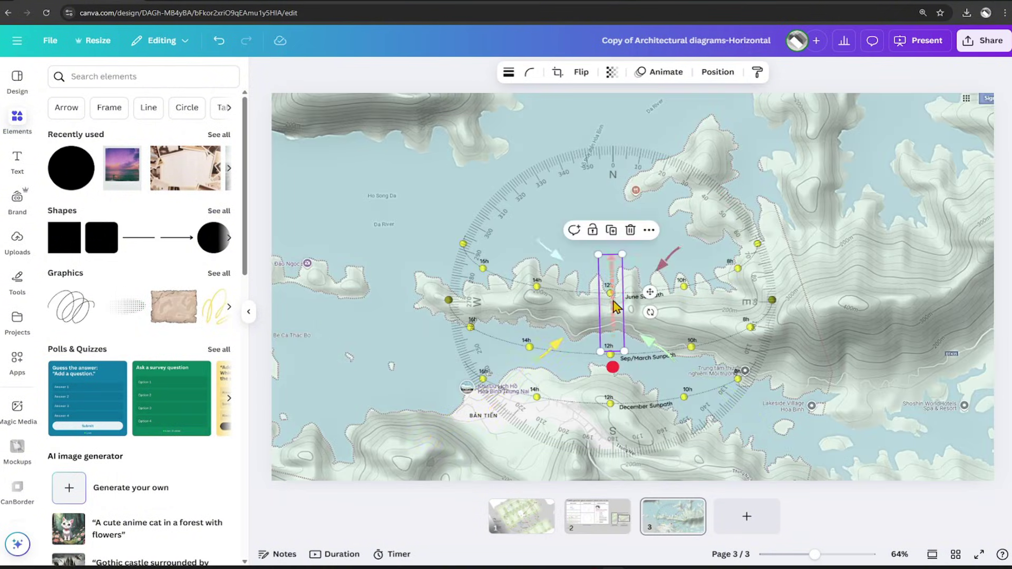
pyautogui.moveTo(622, 254); pyautogui.dragTo(617, 285)
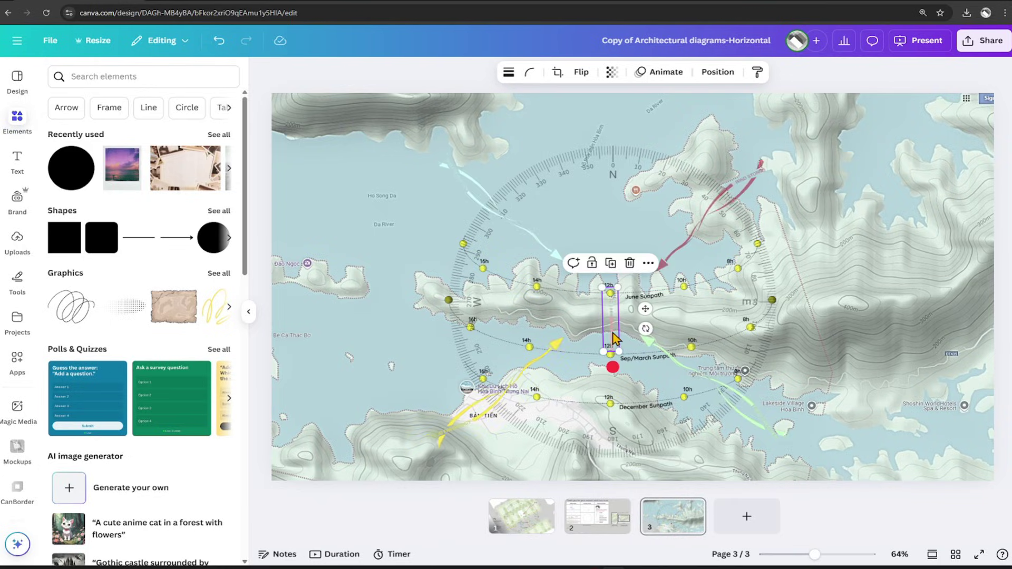
# Step: Duplicate the Views arrow and angle the copies northwest and northeast so all three fan out from the red marker
pyautogui.moveTo(606, 327); pyautogui.dragTo(639, 330)
pyautogui.moveTo(705, 258); pyautogui.dragTo(705, 257)
pyautogui.moveTo(596, 332); pyautogui.dragTo(637, 343)
pyautogui.hotkey('ctrl', 'd')
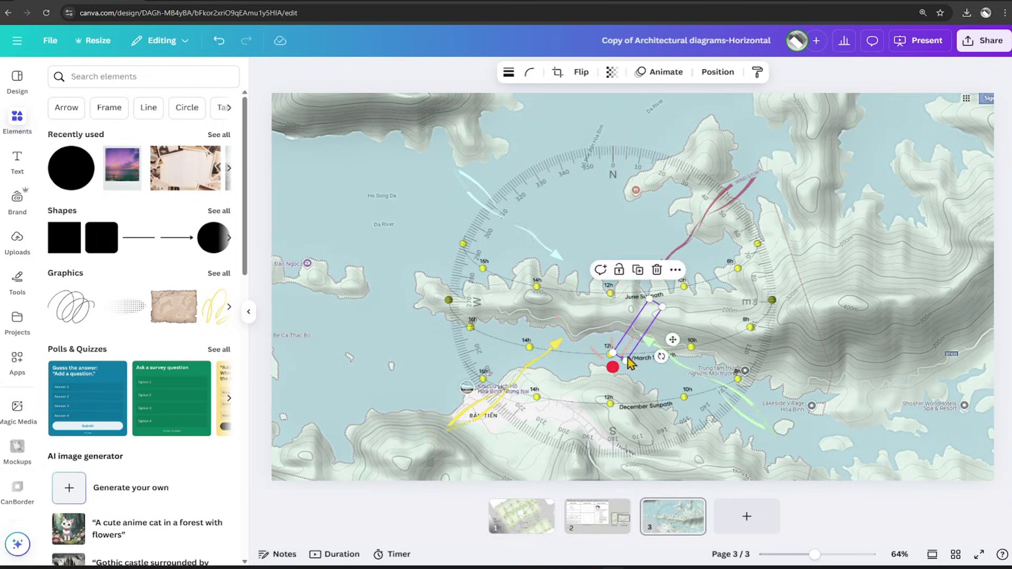
pyautogui.scroll(8, 616, 364)
pyautogui.scroll(-2, 624, 354)
pyautogui.moveTo(531, 271); pyautogui.dragTo(524, 265)
pyautogui.moveTo(583, 158); pyautogui.dragTo(592, 168)
pyautogui.moveTo(522, 120); pyautogui.dragTo(512, 120)
pyautogui.click(441, 192)
pyautogui.scroll(-6, 498, 262)
pyautogui.scroll(-5, 498, 261)
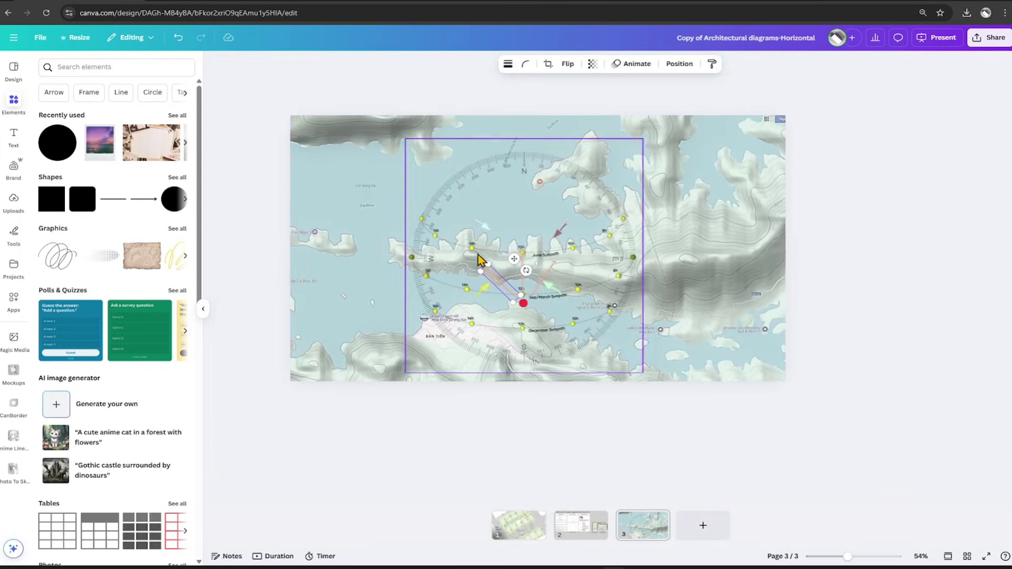
# Step: Copy the noise symbol from page 2 to page 3 and place it just southeast of the red marker
pyautogui.click(568, 523)
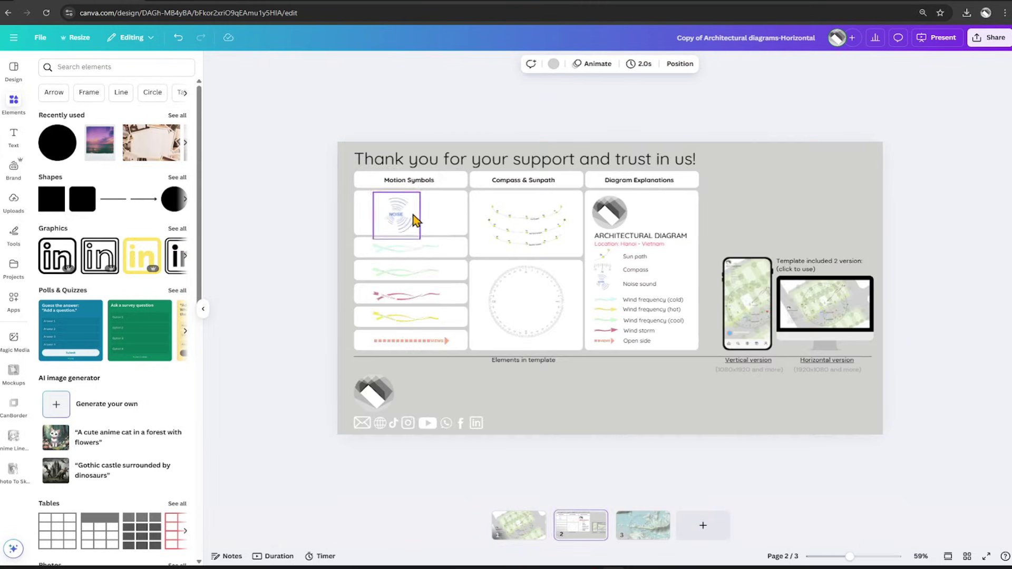
pyautogui.click(413, 217)
pyautogui.hotkey('ctrl', 'c')
pyautogui.click(663, 520)
pyautogui.hotkey('ctrl', 'v')
pyautogui.moveTo(403, 228); pyautogui.dragTo(431, 240)
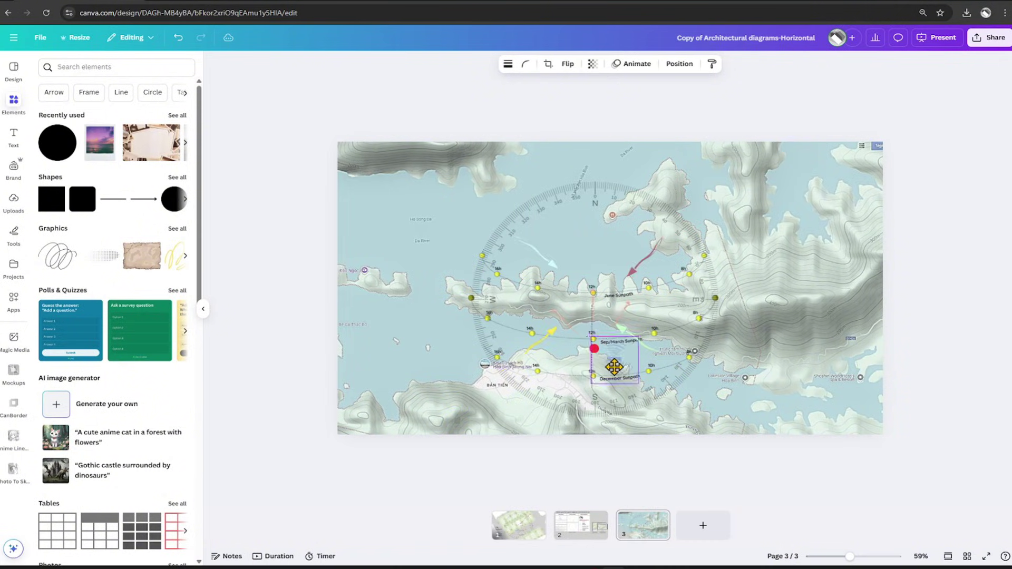
pyautogui.moveTo(614, 368); pyautogui.dragTo(610, 367)
# Step: Copy the Architectural Diagram legend group from page 2 to page 3, shrink it, and place it over the map's southwest part
pyautogui.scroll(1, 538, 350)
pyautogui.click(610, 212)
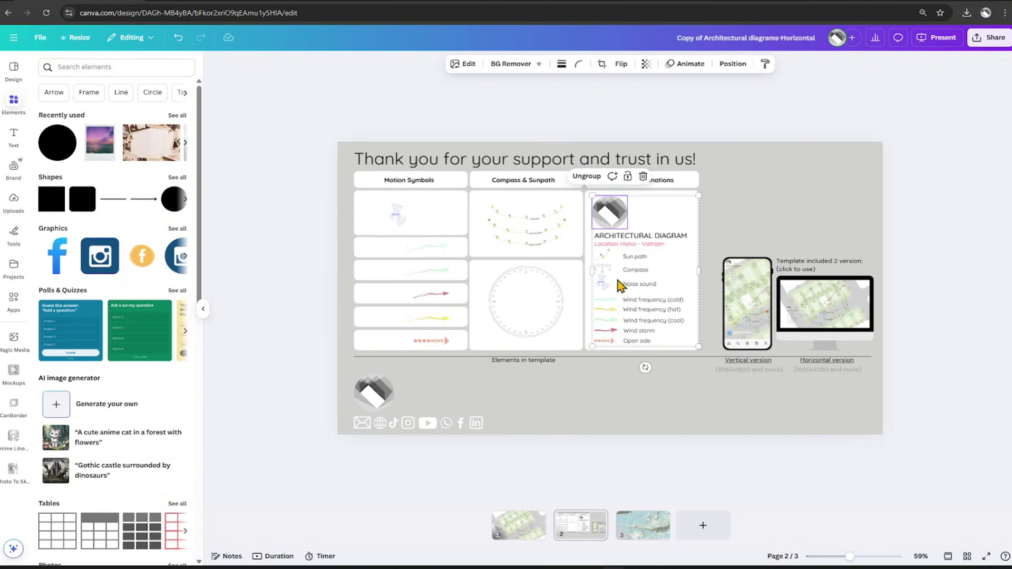
pyautogui.hotkey('ctrl', 'c')
pyautogui.click(644, 524)
pyautogui.hotkey('ctrl', 'v')
pyautogui.moveTo(607, 281); pyautogui.dragTo(400, 338)
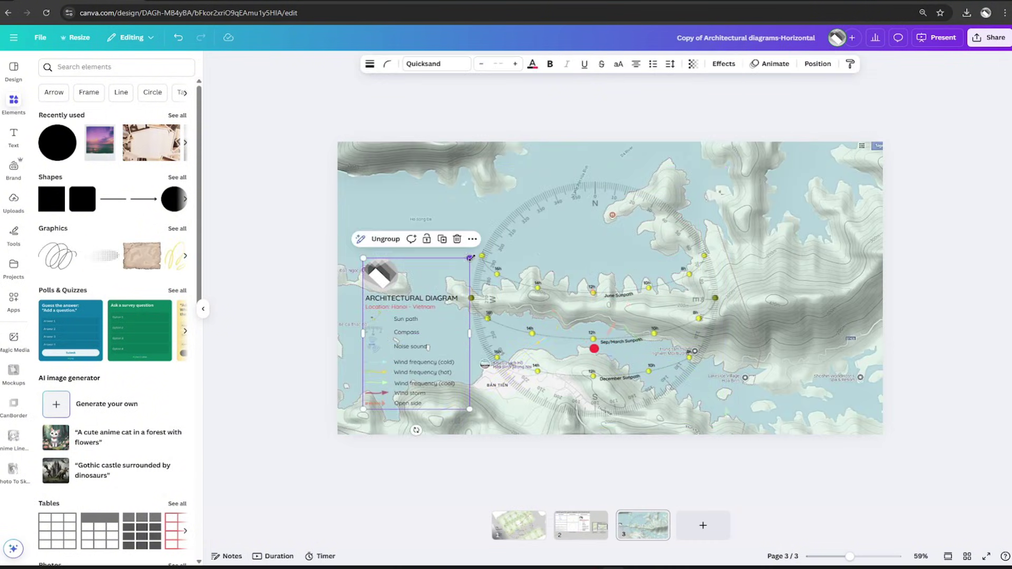
pyautogui.moveTo(471, 259); pyautogui.dragTo(447, 292)
pyautogui.moveTo(421, 367); pyautogui.dragTo(426, 370)
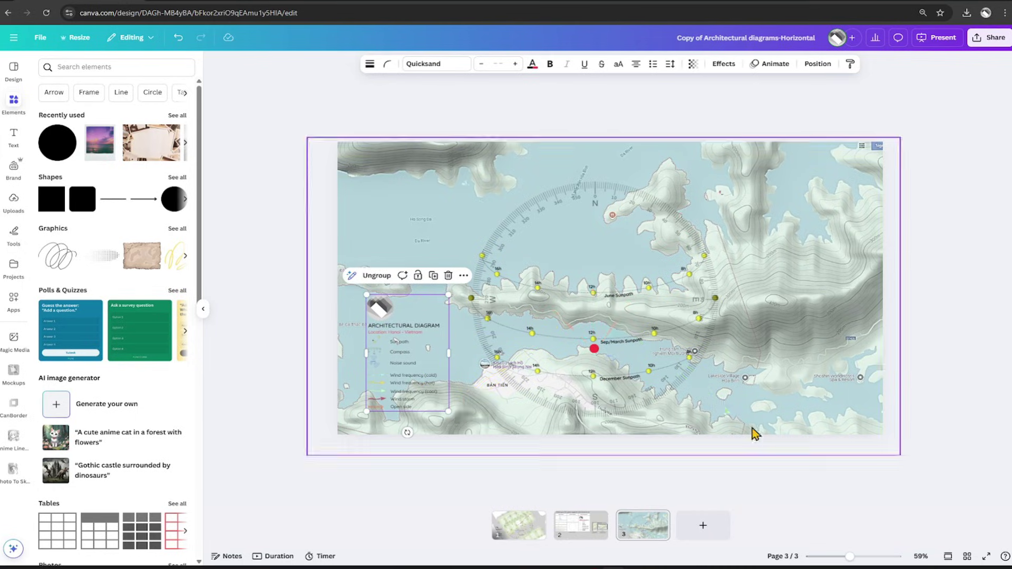
pyautogui.click(939, 217)
pyautogui.click(826, 235)
pyautogui.click(532, 63)
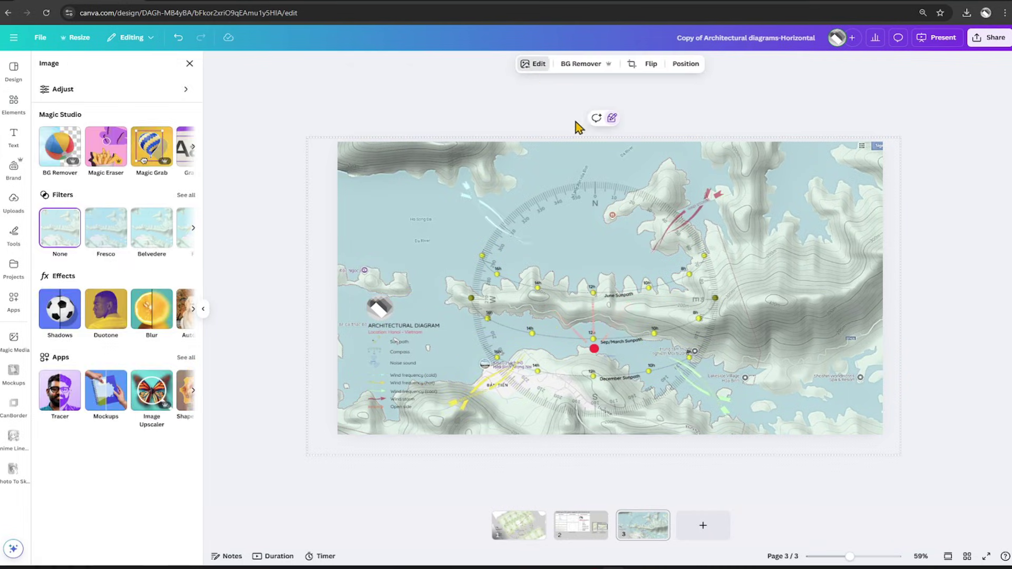
pyautogui.click(62, 87)
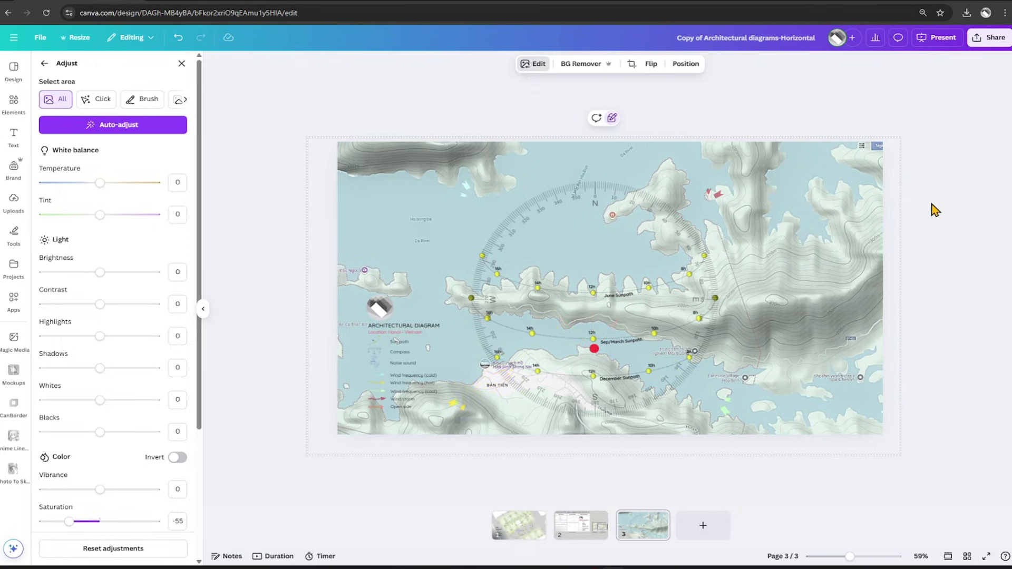
pyautogui.click(680, 222)
pyautogui.click(646, 64)
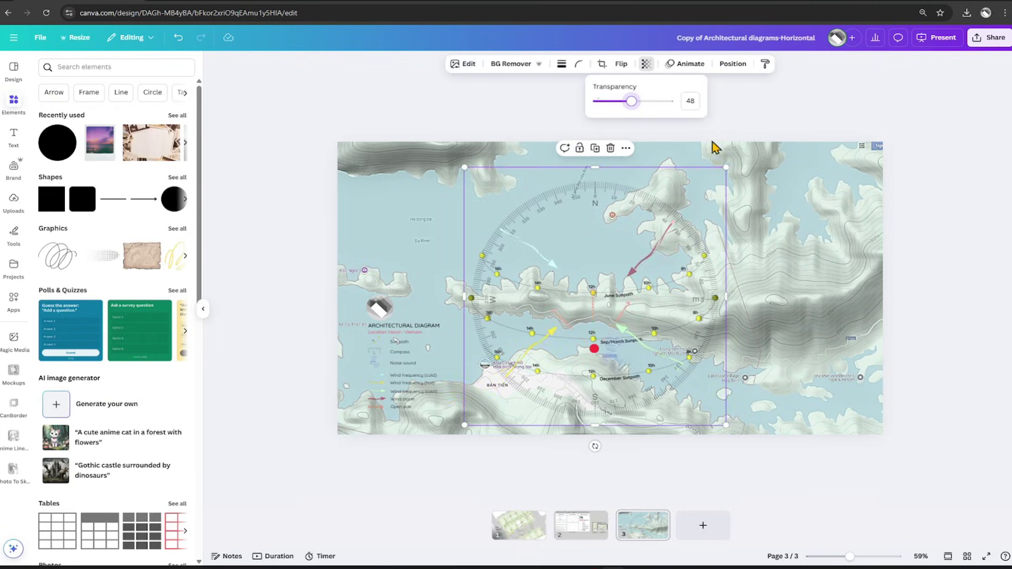
pyautogui.click(902, 185)
# Step: Unlock the map background image and set its transparency to about 81
pyautogui.click(834, 173)
pyautogui.rightClick(831, 171)
pyautogui.click(863, 202)
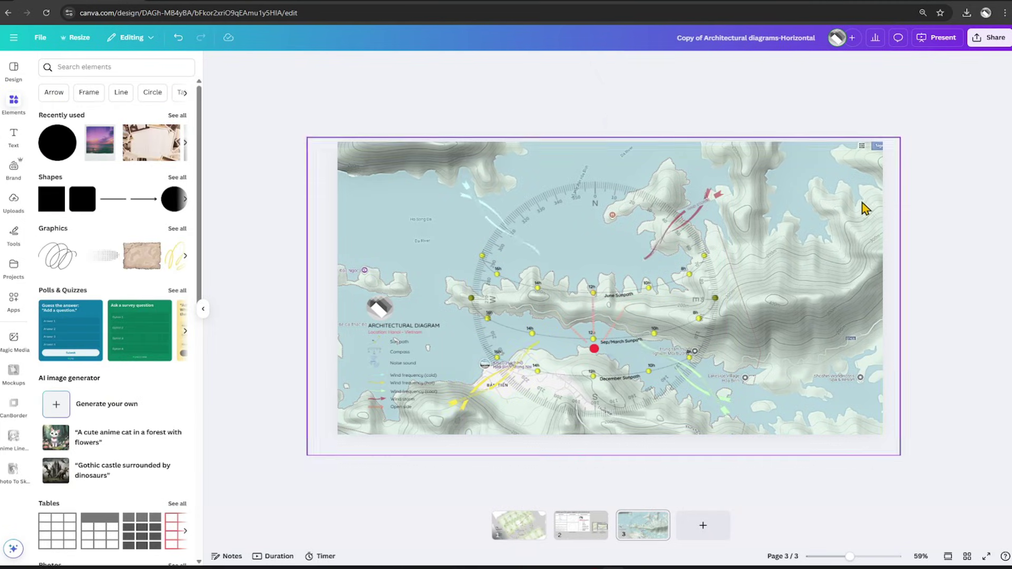
pyautogui.click(865, 209)
pyautogui.click(646, 64)
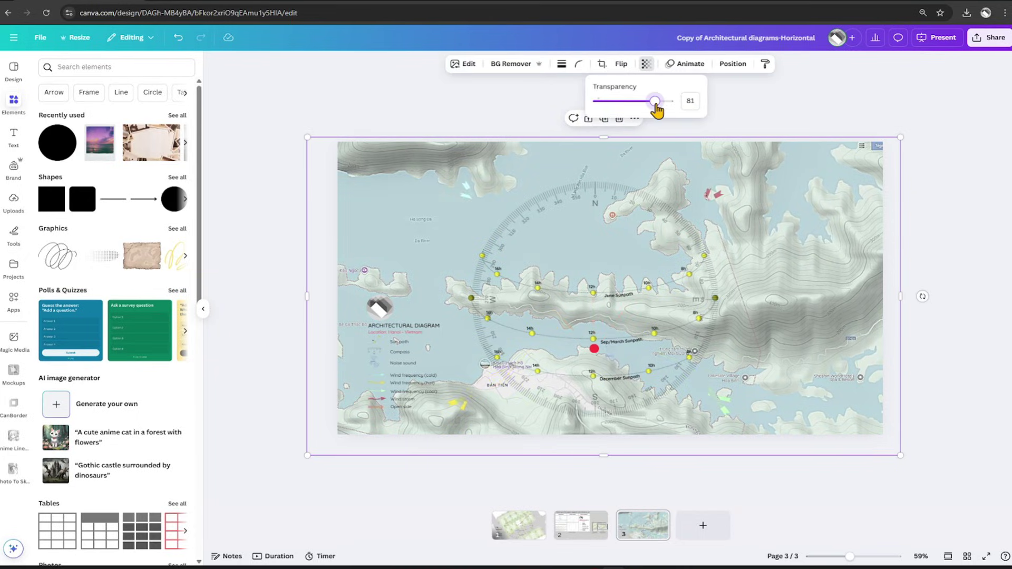
pyautogui.click(898, 216)
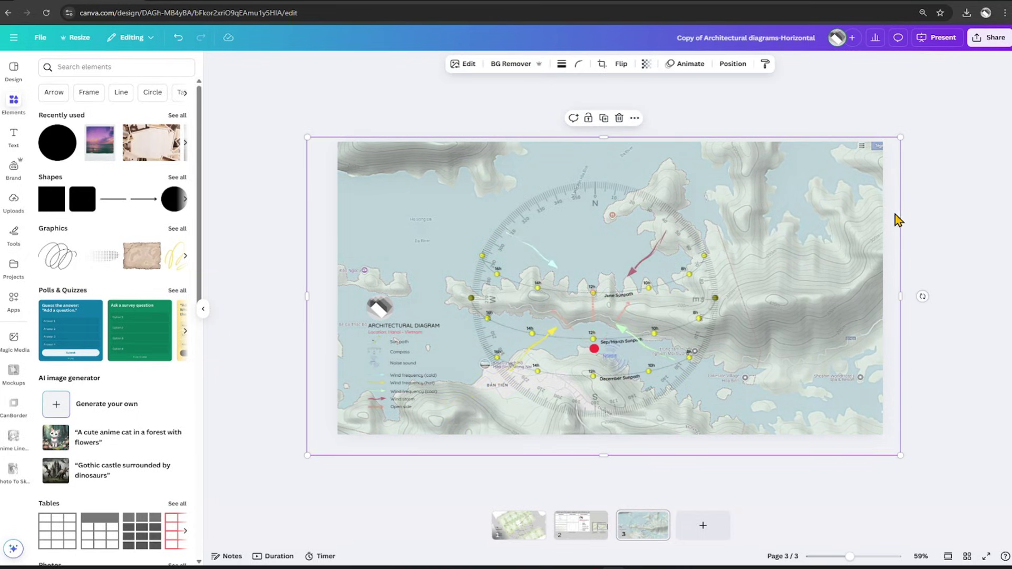
# Step: Download only page 3 as an MP4 video
pyautogui.click(989, 37)
pyautogui.click(843, 257)
pyautogui.click(868, 165)
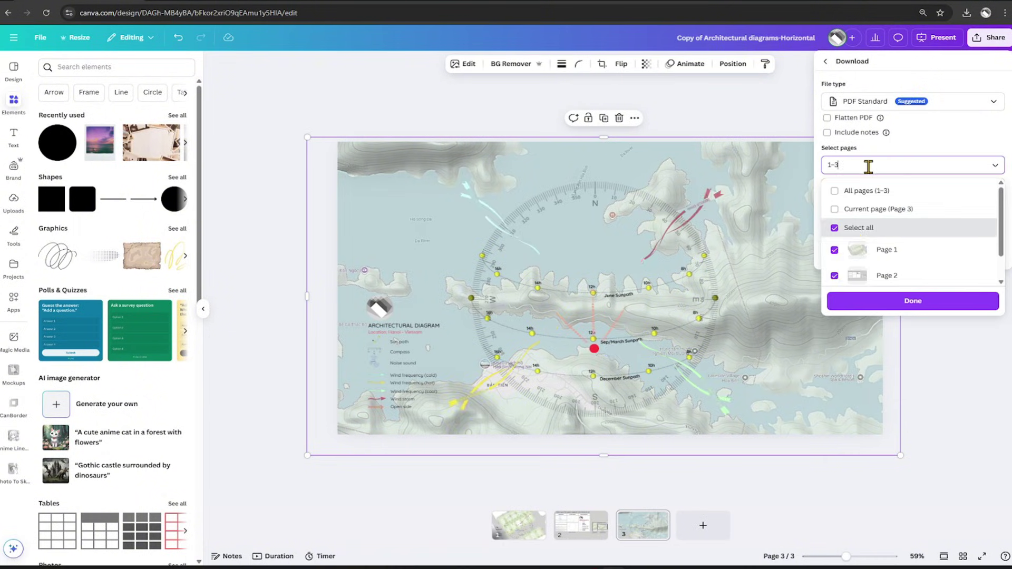
pyautogui.click(913, 301)
pyautogui.click(912, 101)
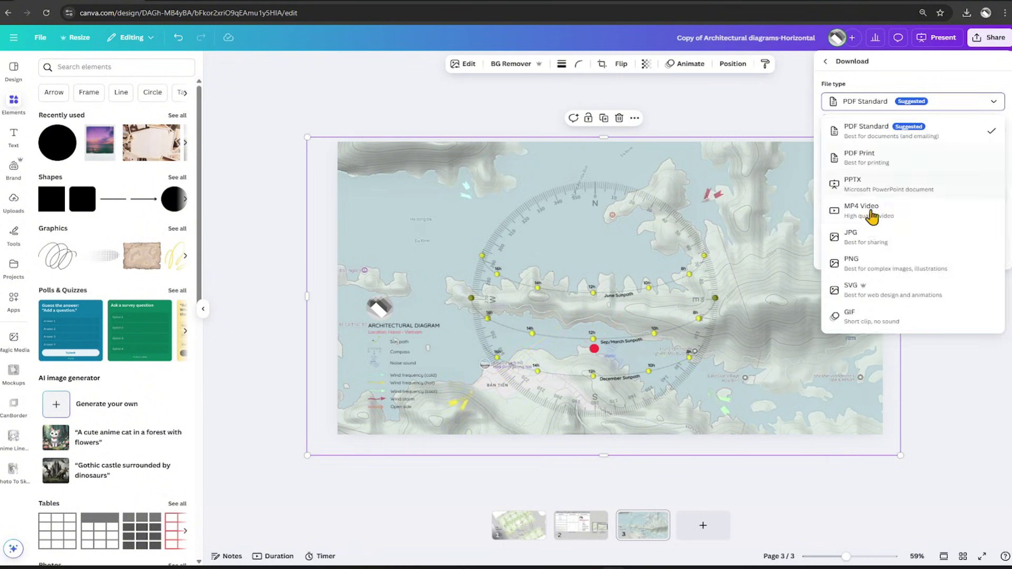
pyautogui.click(877, 216)
pyautogui.click(932, 245)
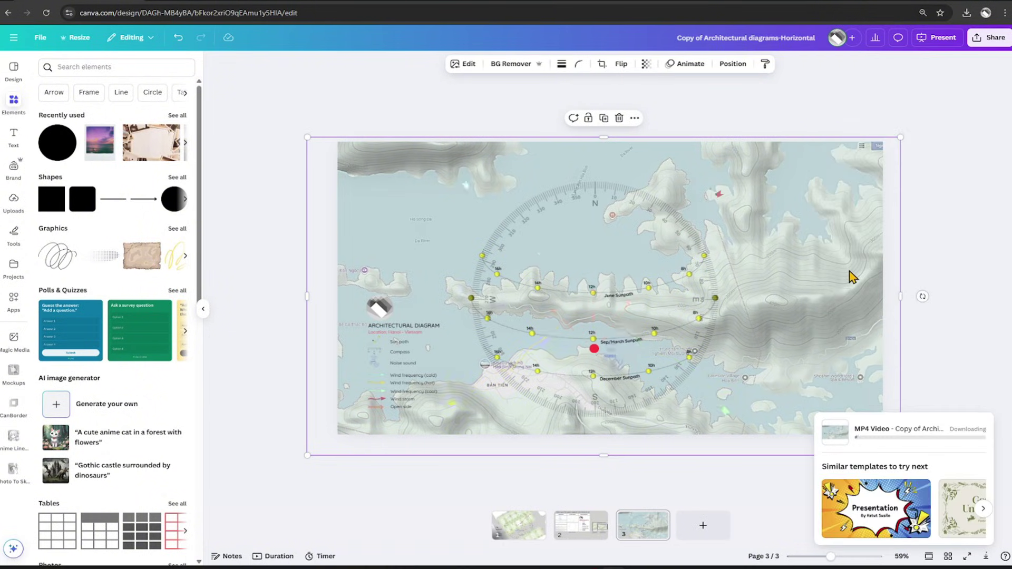